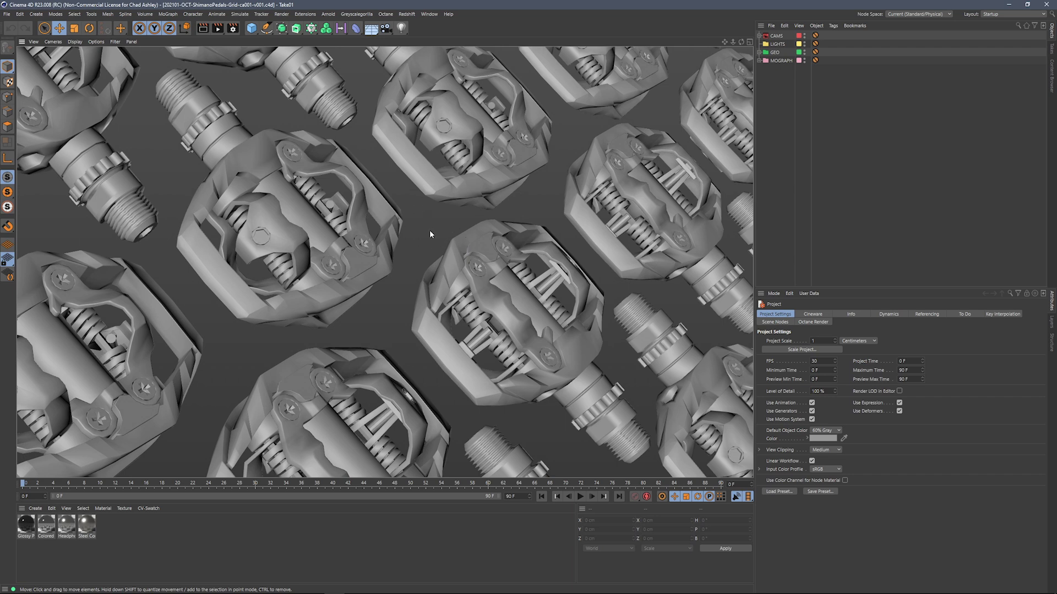
Step: Open Octane's Live Viewer Window and dock it beside the pedal viewport
click(386, 14)
click(413, 36)
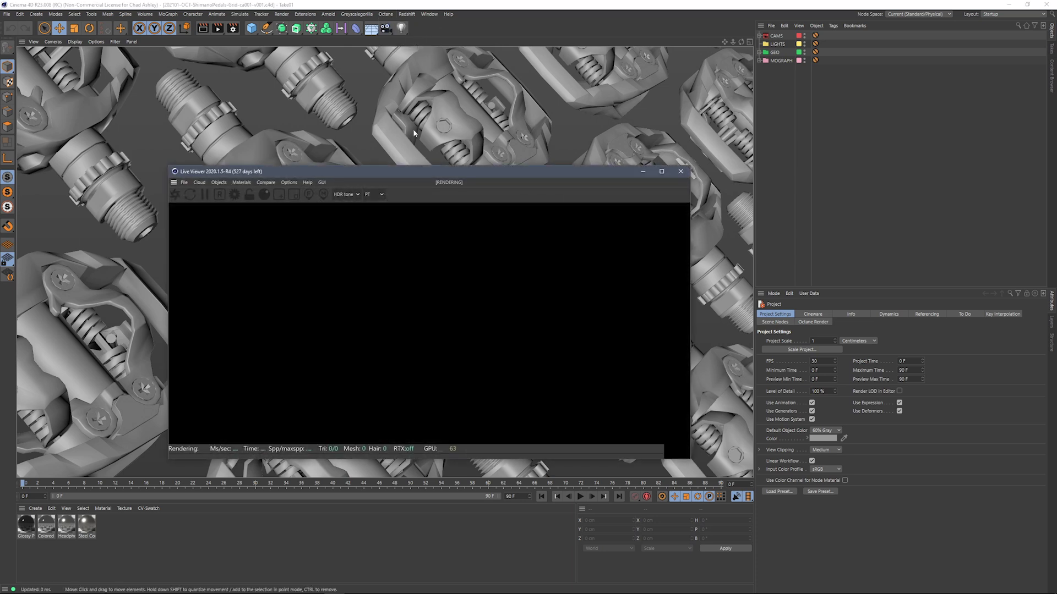
drag(372, 175, 917, 183)
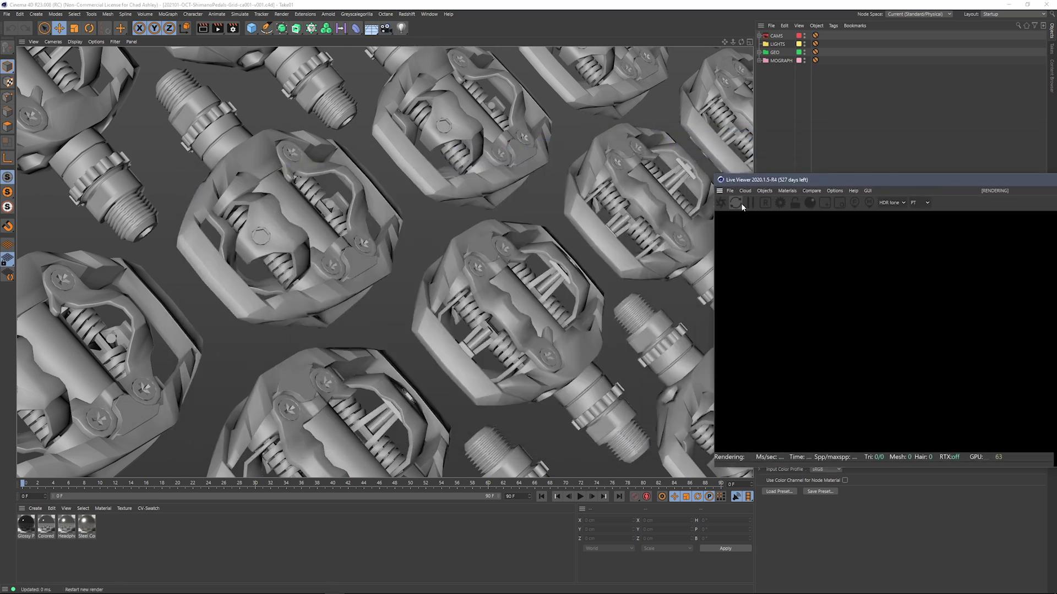
drag(721, 193, 698, 135)
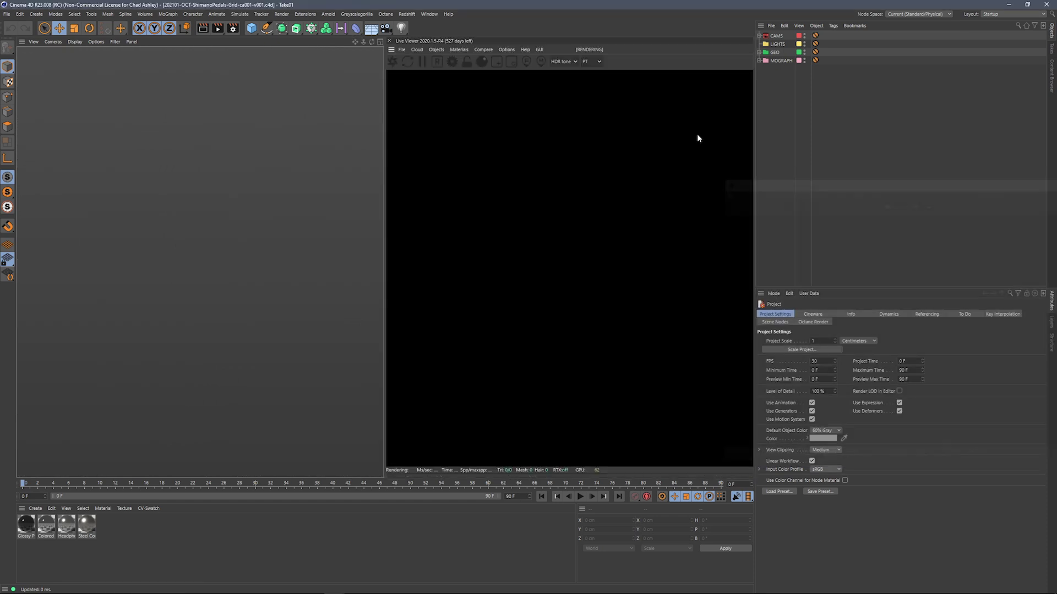
Step: Set the timeline to frame 48 and make the timeline area taller
click(396, 484)
drag(400, 477, 400, 387)
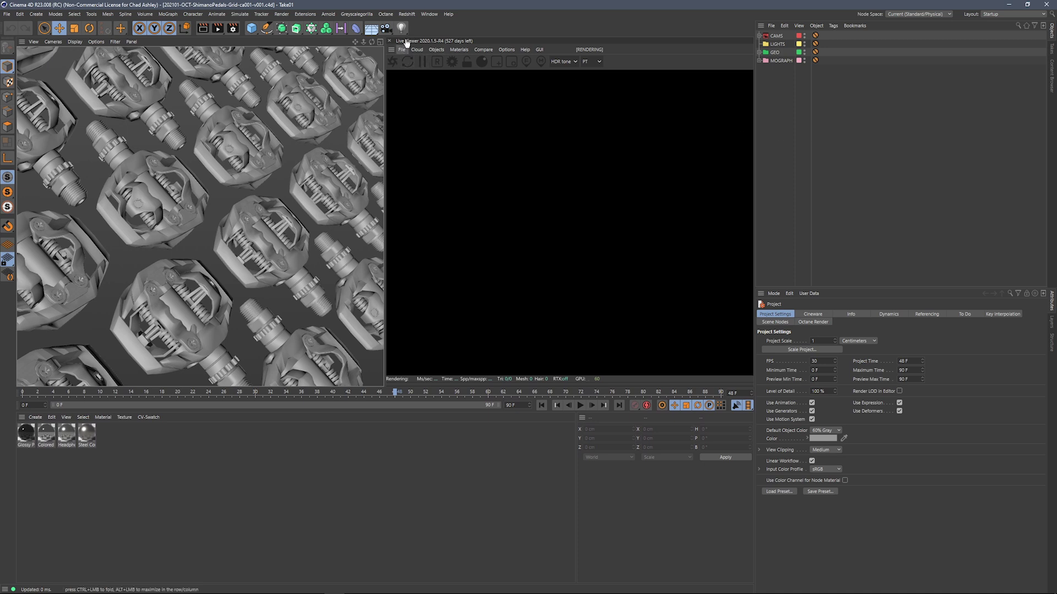
click(438, 50)
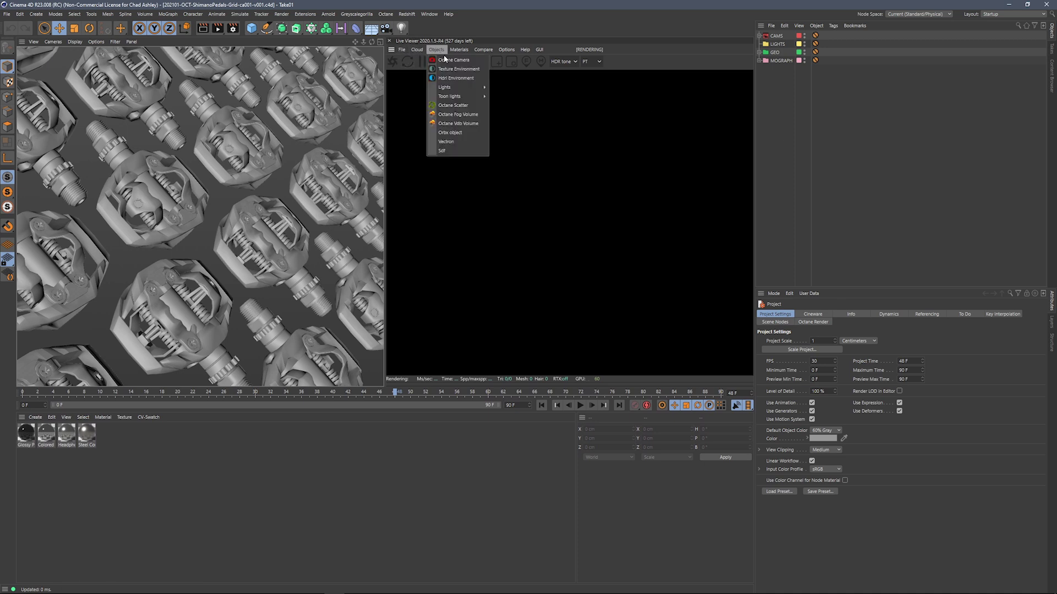
Step: Add an Octane Hdri Environment and expand its Texture field to show the ImageTexture shader
click(463, 86)
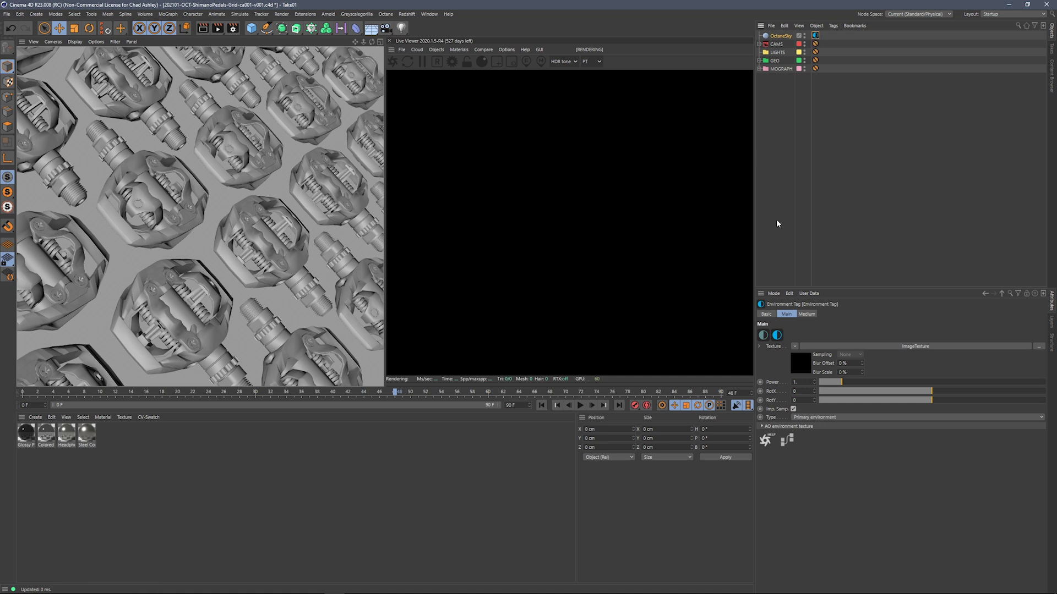
click(759, 346)
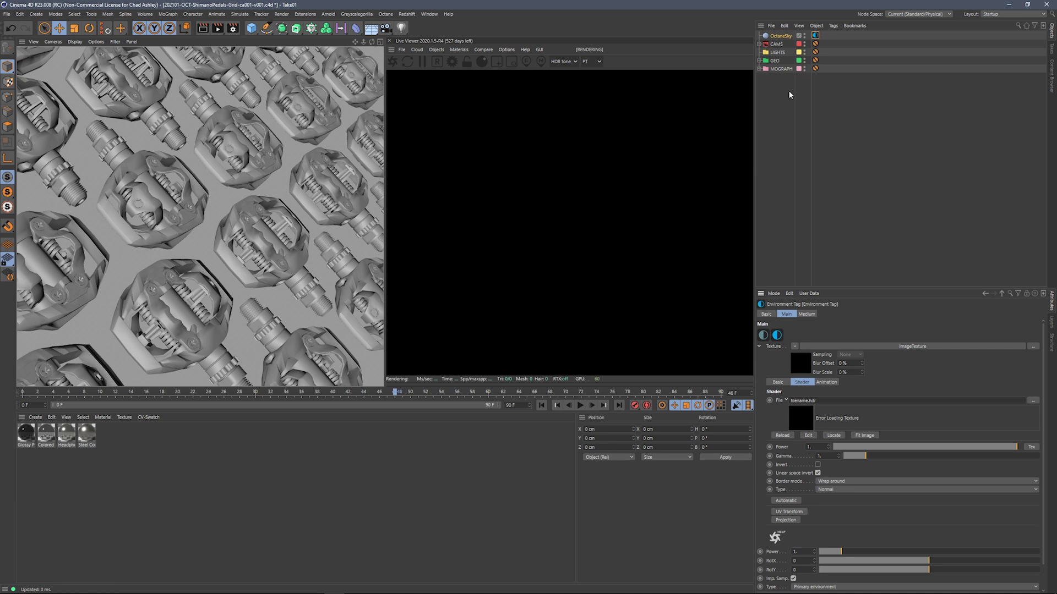
Step: Try adding an HDRI Link Plus tag from the tag list and the Greyscalegorilla menu, deleting it each time
click(833, 26)
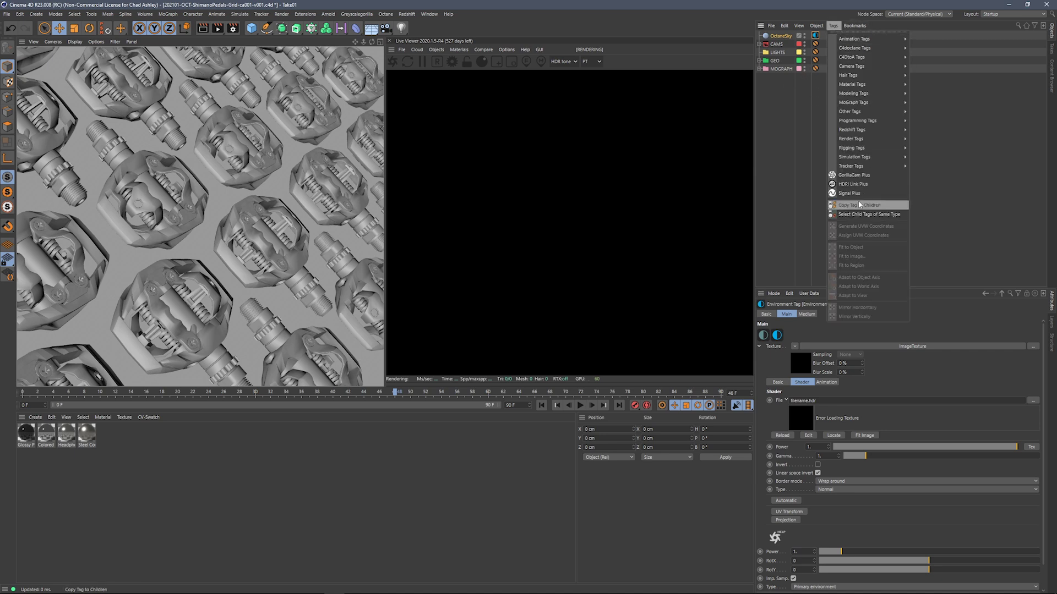
click(853, 184)
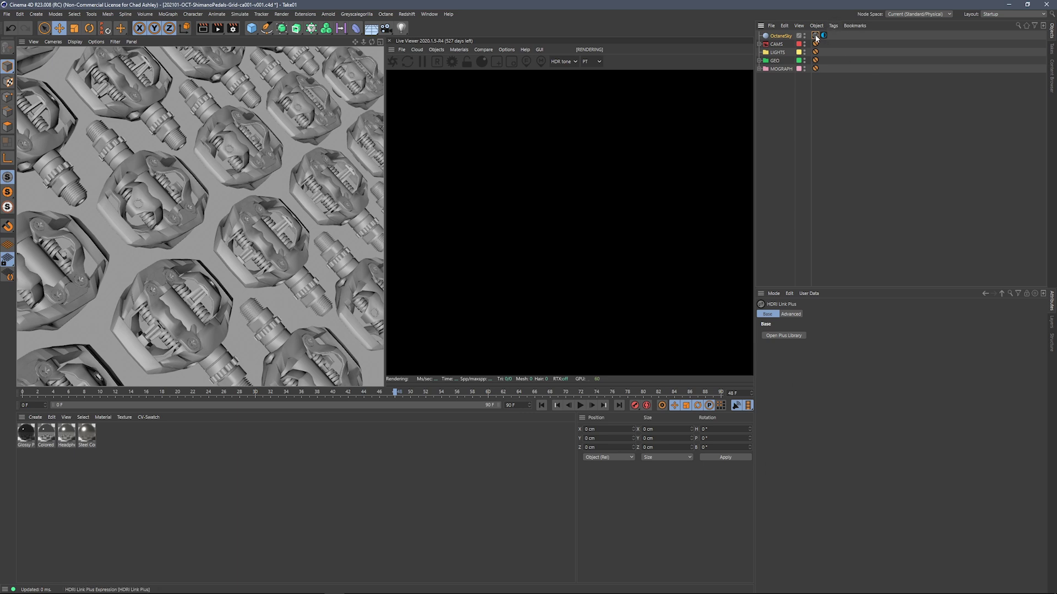
key(Delete)
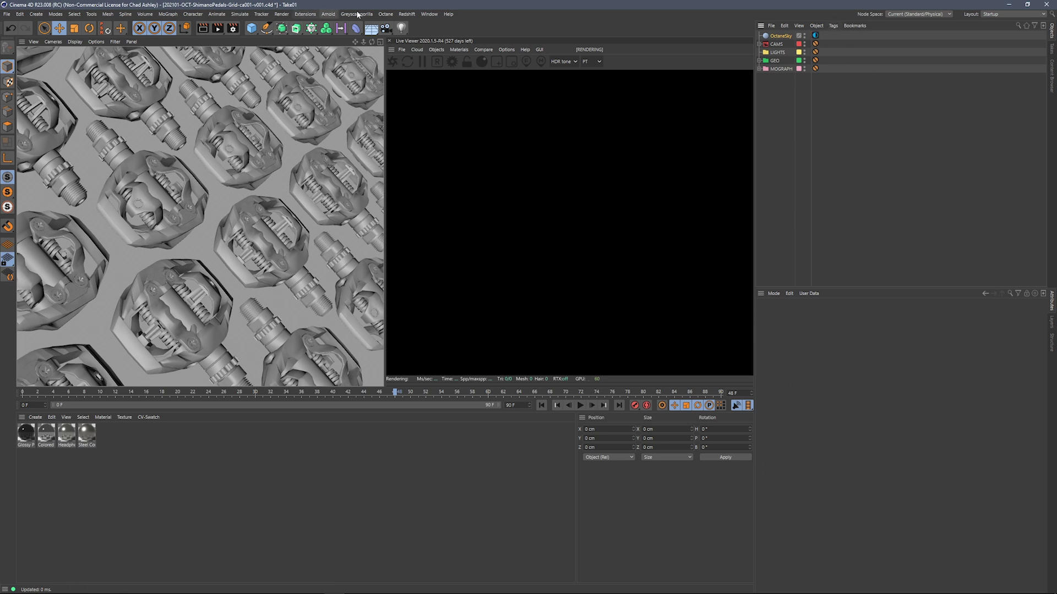
click(358, 13)
click(373, 67)
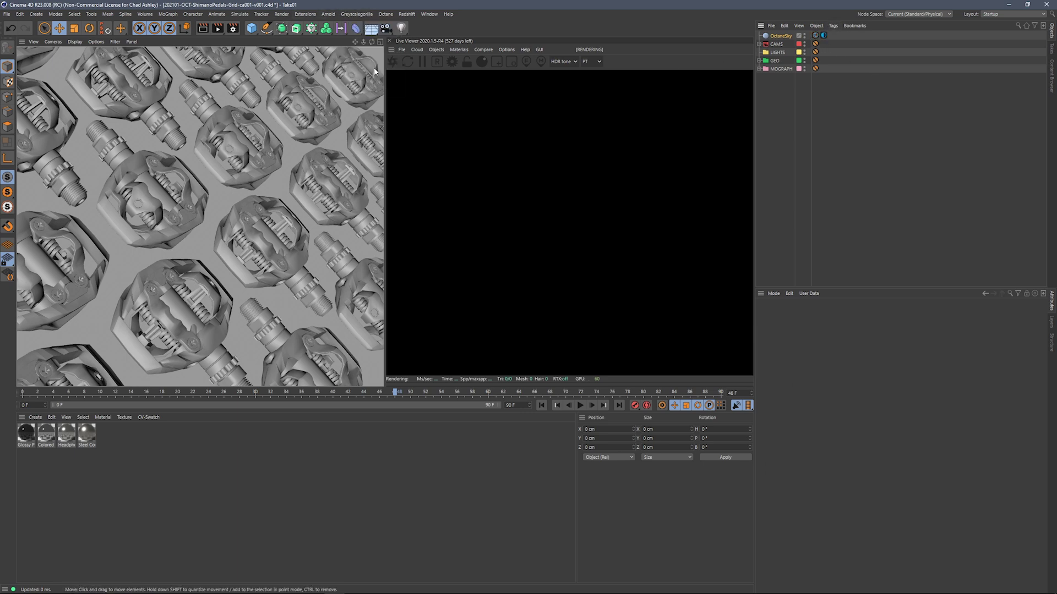
click(815, 35)
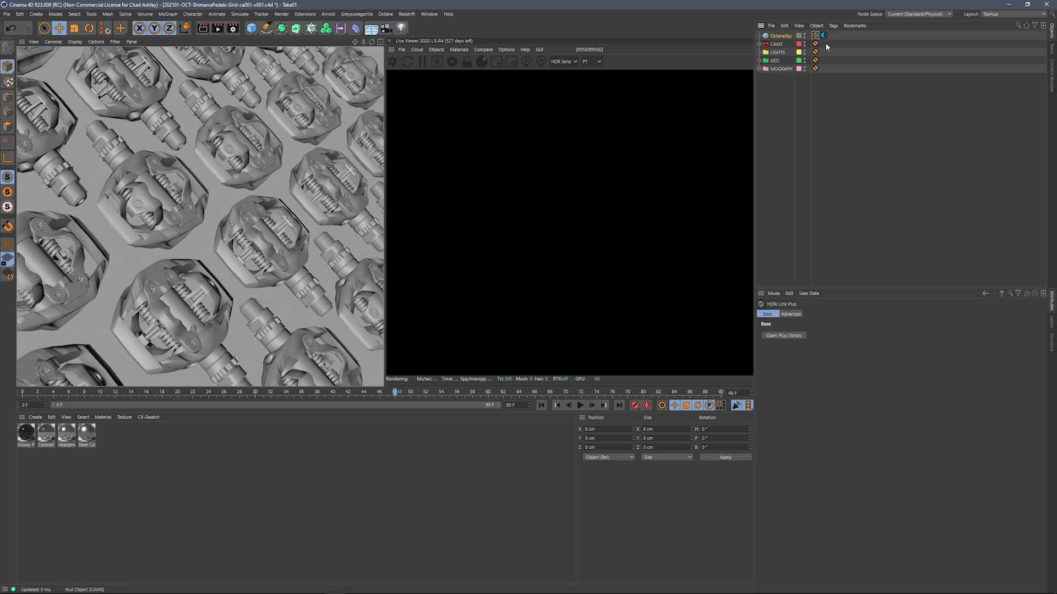
key(Delete)
Step: Add the HDRI Link Plus tag to OctaneSky through a Commander search for 'hdr', then select OctaneSky
key(shift+c)
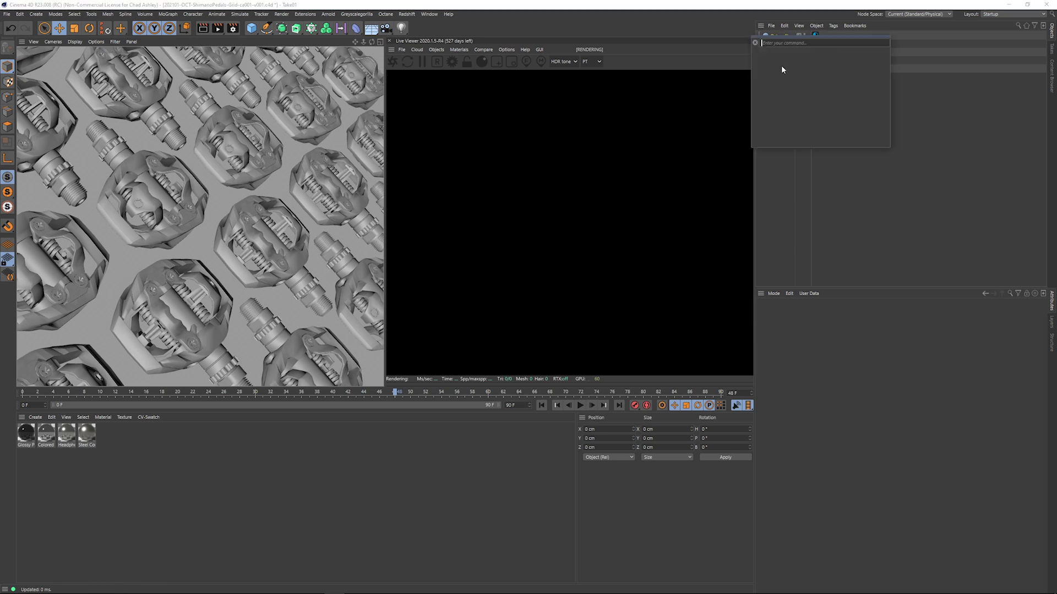
text(hdri)
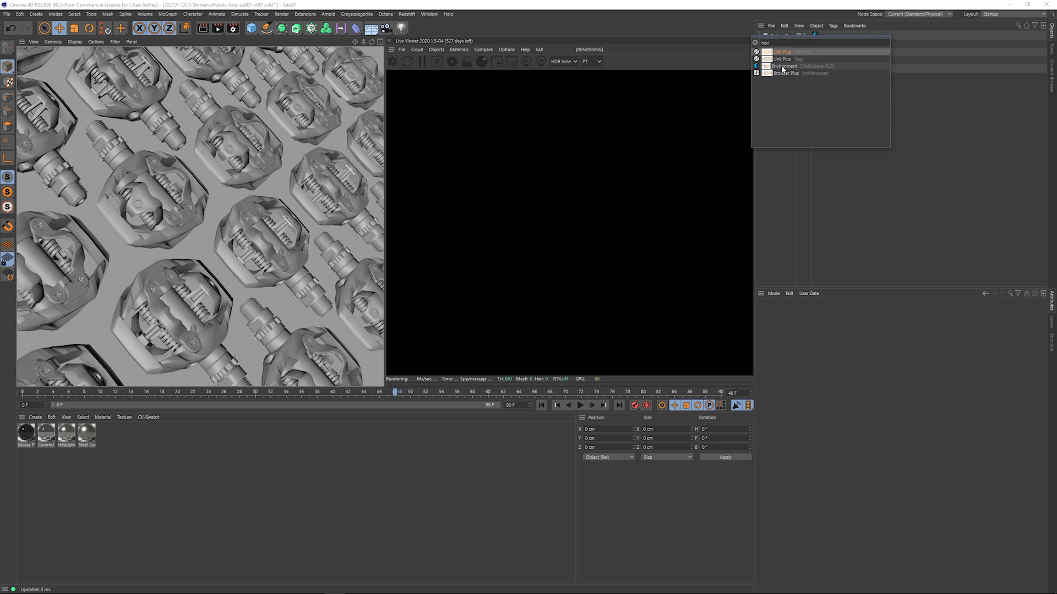
click(782, 69)
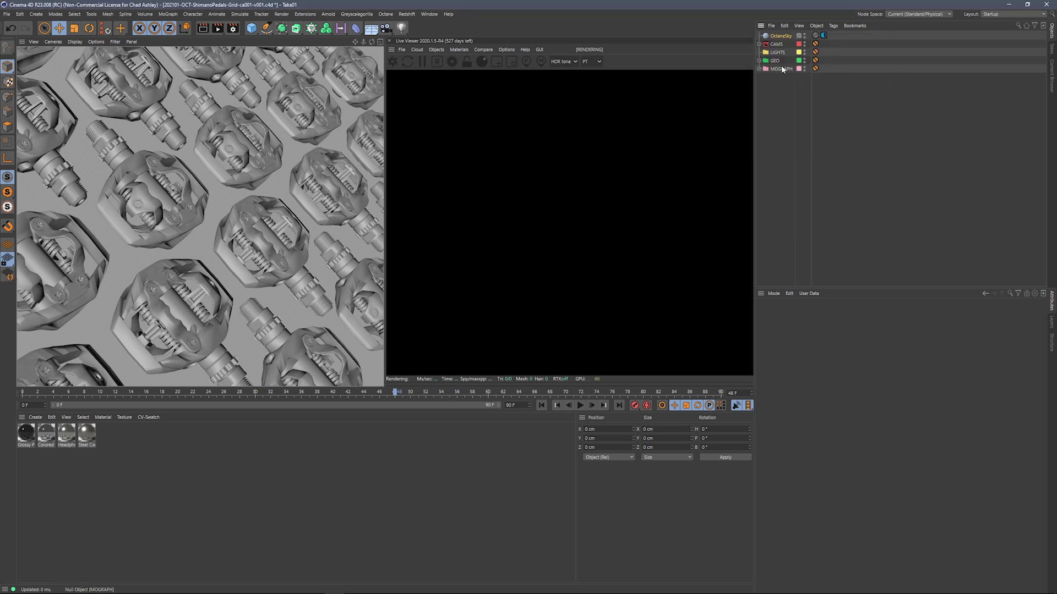
click(791, 36)
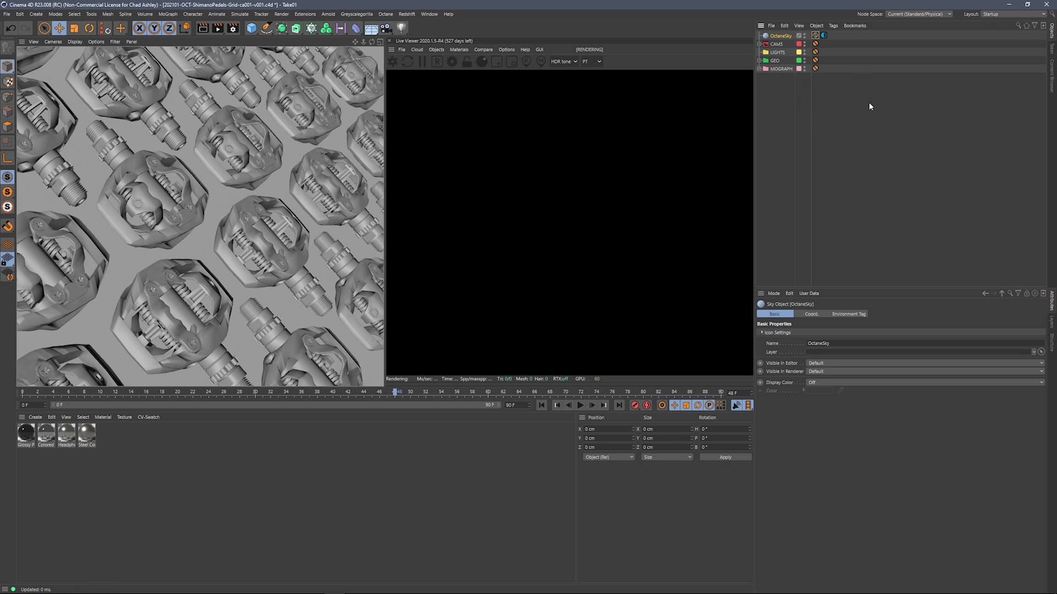
Step: Link the HDRI Link Plus tag into the Environment tag's texture File field, then select the link tag
click(824, 34)
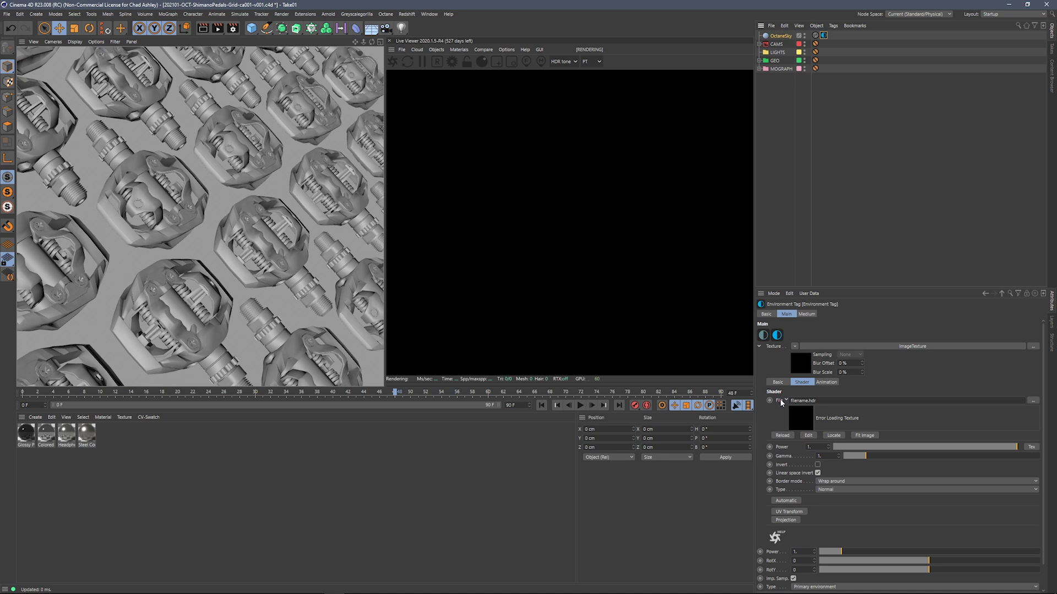
drag(780, 403, 941, 228)
drag(839, 53, 818, 38)
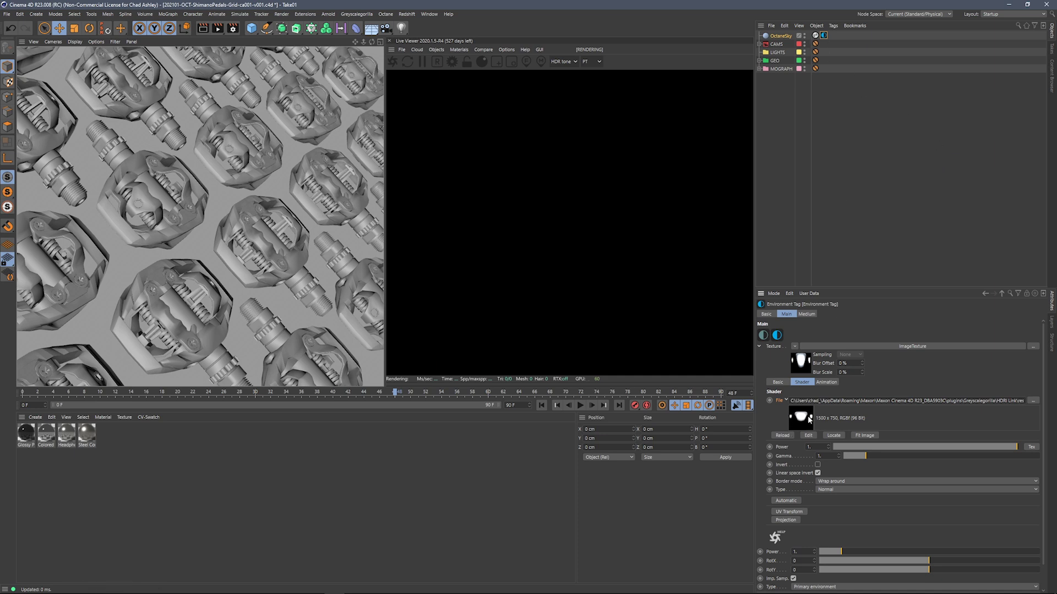
click(815, 35)
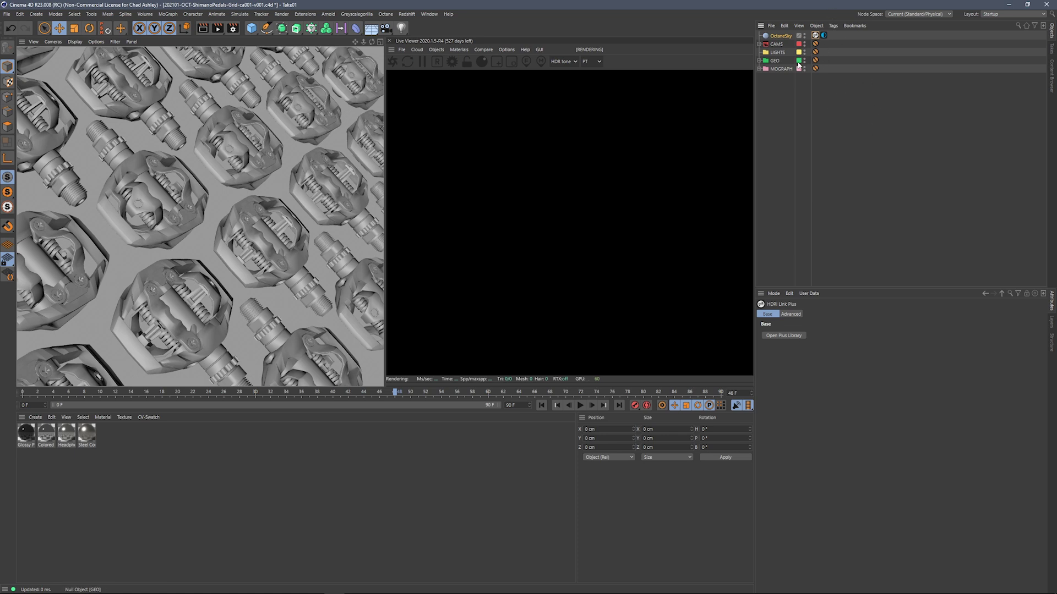
Step: Open and close the Plus Library several times from the tag and the Greyscalegorilla menu
double_click(816, 36)
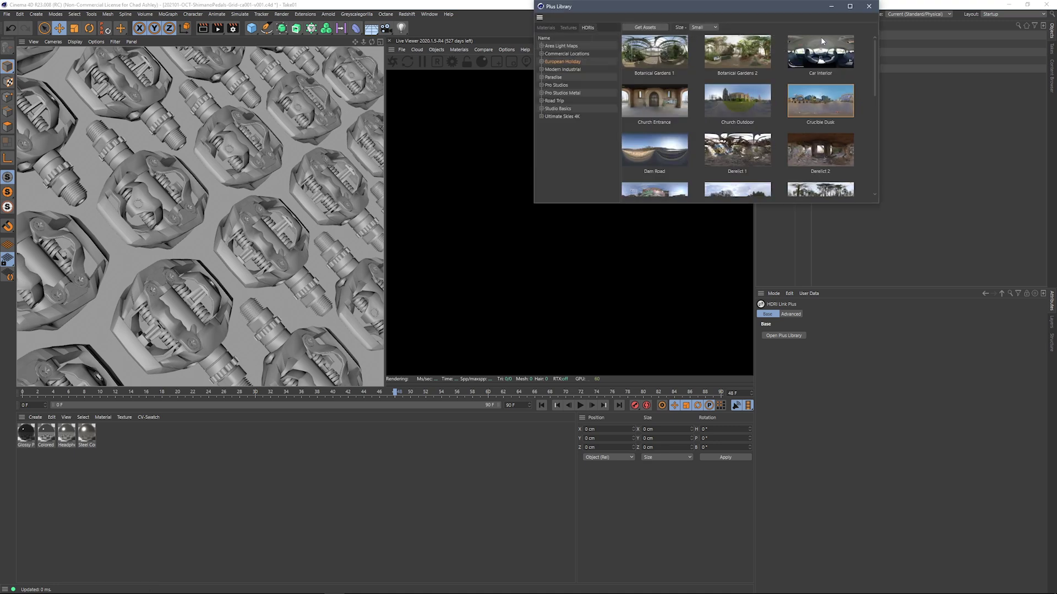
drag(804, 5, 570, 148)
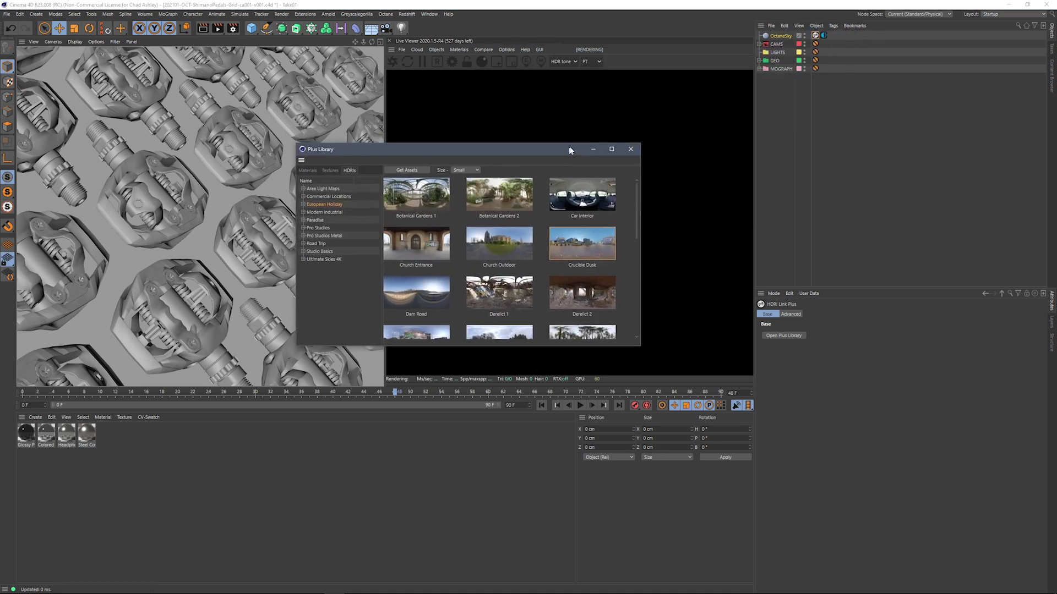
click(634, 148)
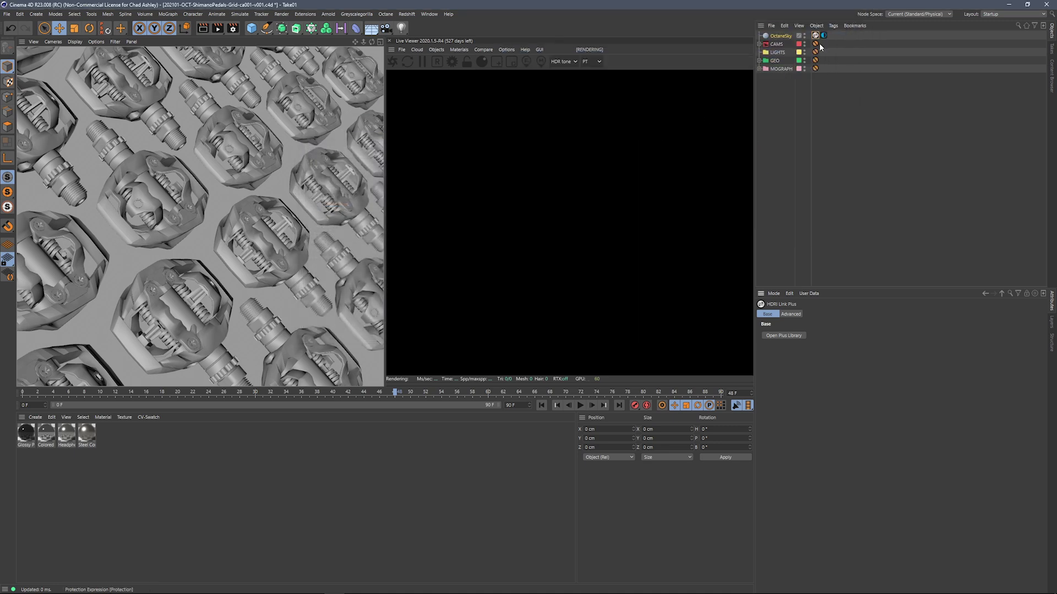
click(784, 336)
drag(847, 328, 674, 223)
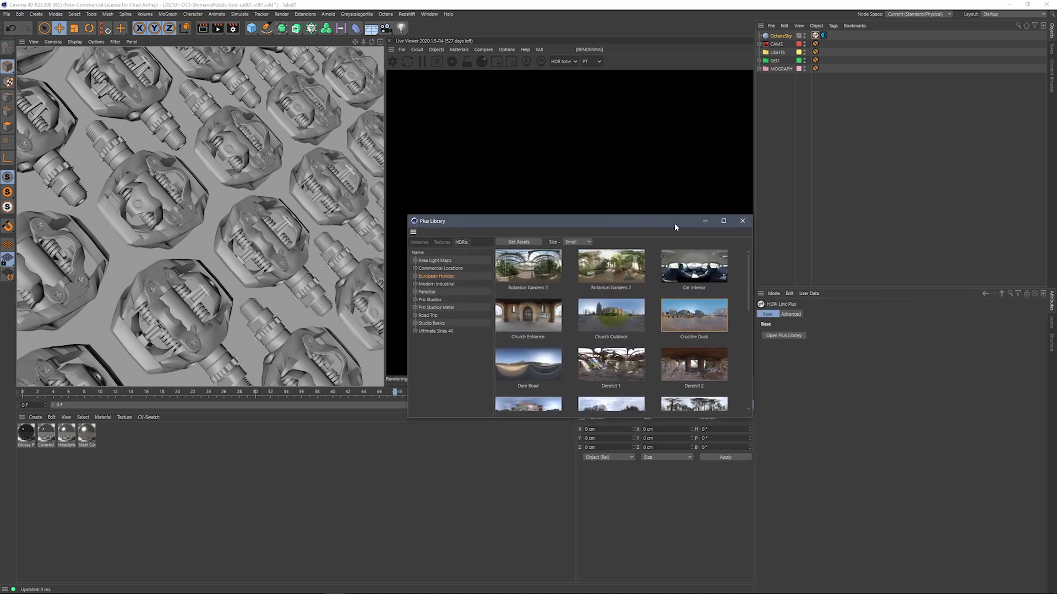
click(742, 221)
click(356, 15)
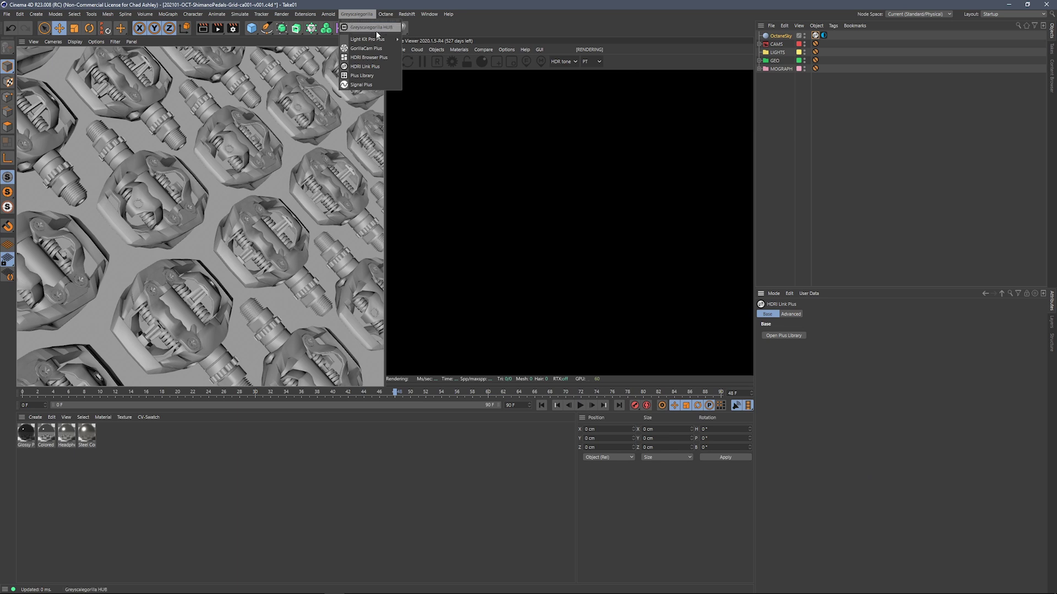
click(362, 76)
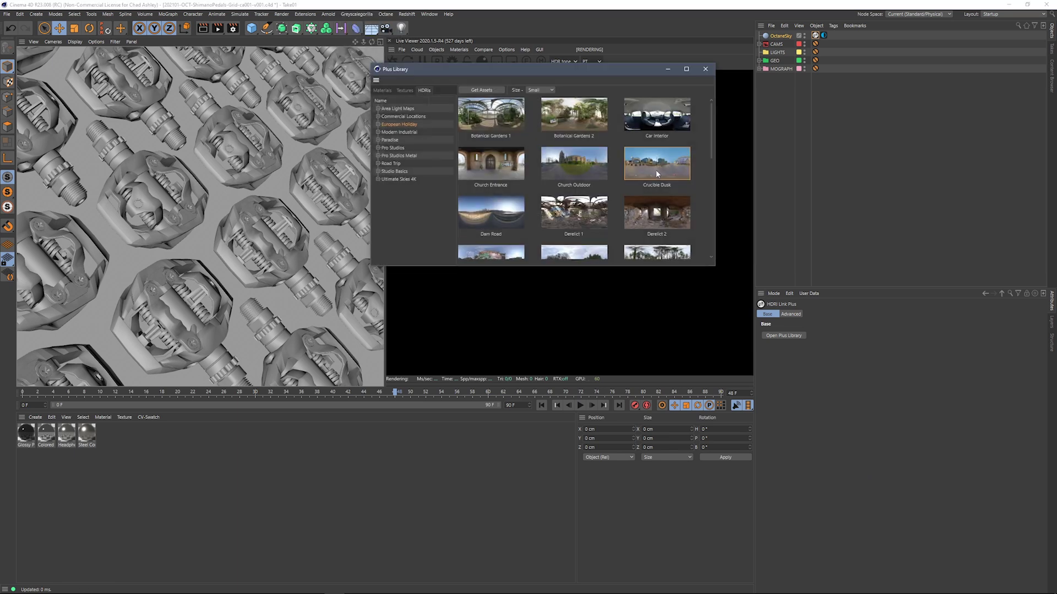
click(705, 69)
Step: Open the Plus Library through Commander and reposition its window
key(shift+c)
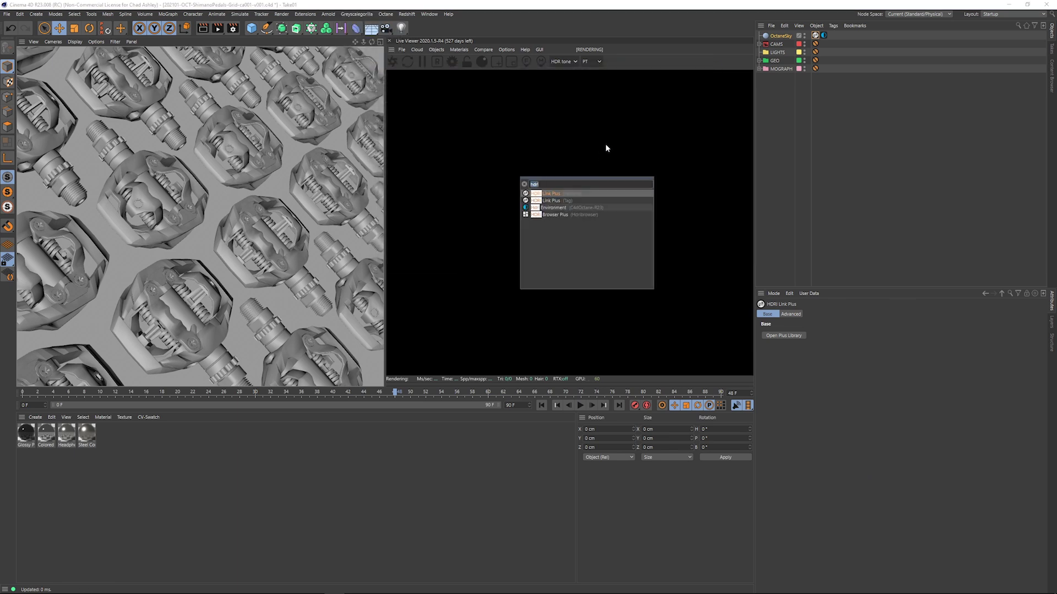
key(Down)
key(Down)
key(Down)
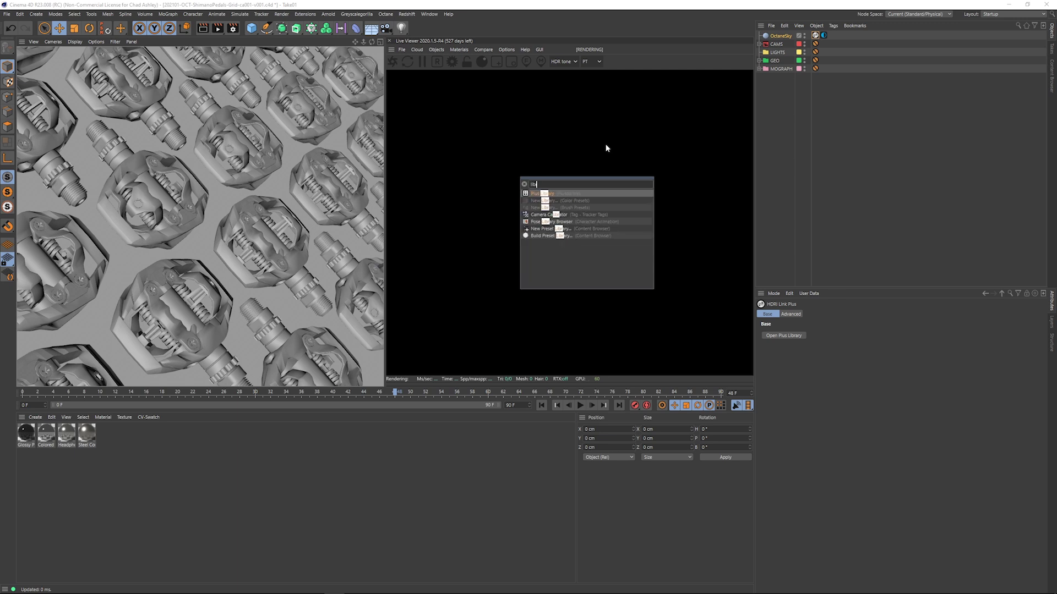
key(Return)
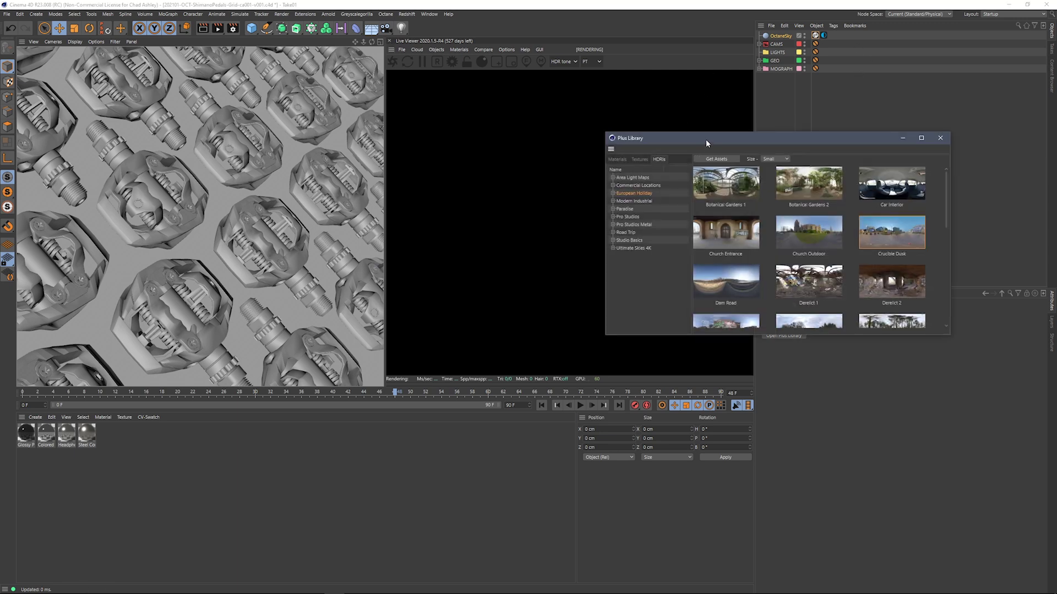
drag(705, 140, 750, 132)
Step: Dock the Plus Library in the bottom panel, closing Coordinates, enlarge it, and move to frame 75
drag(22, 422, 25, 422)
click(583, 419)
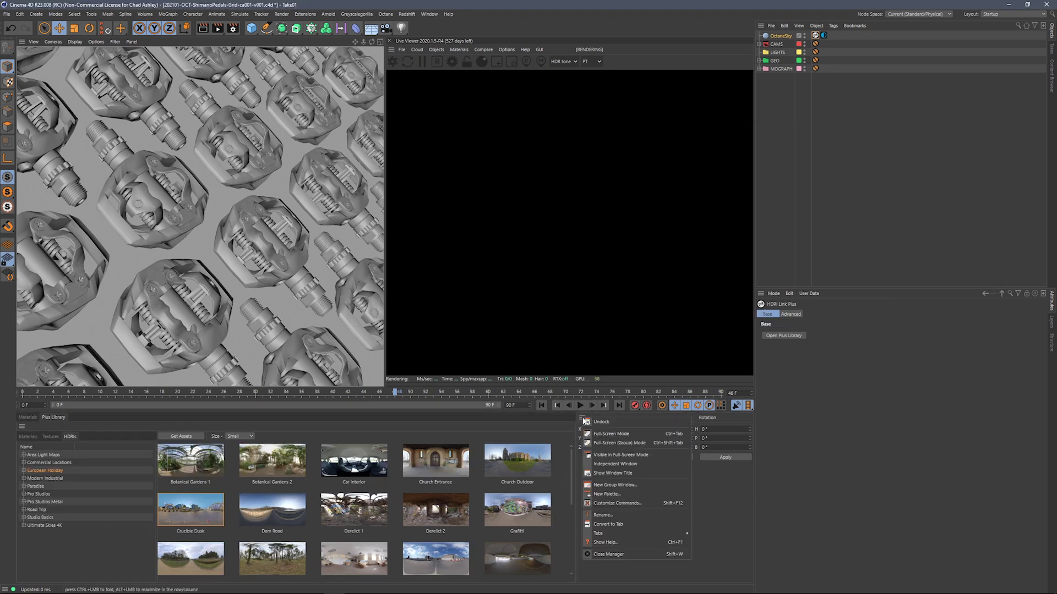
click(585, 421)
click(747, 405)
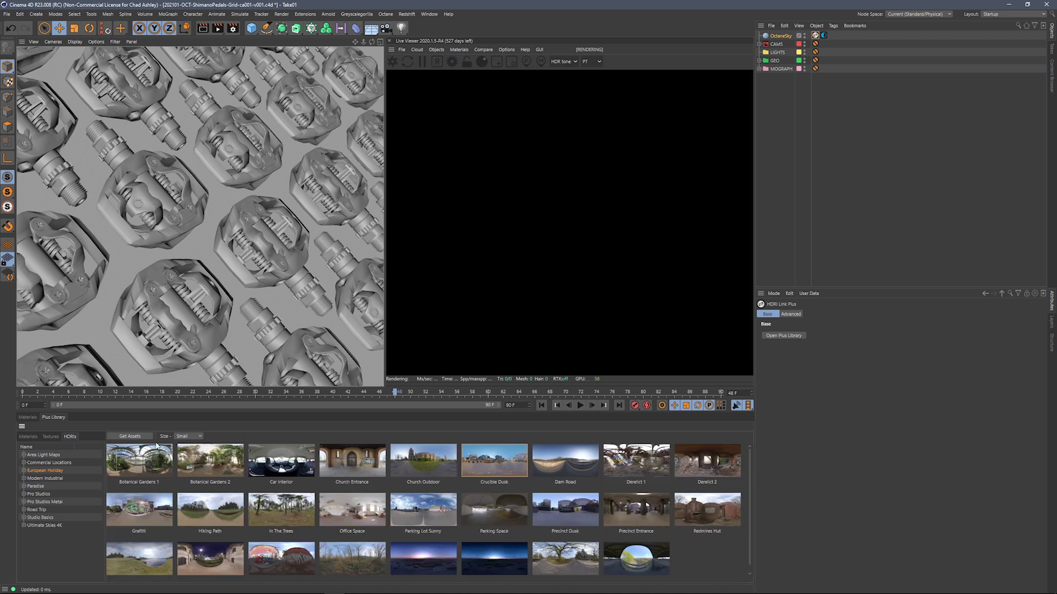
click(606, 389)
drag(620, 387, 495, 315)
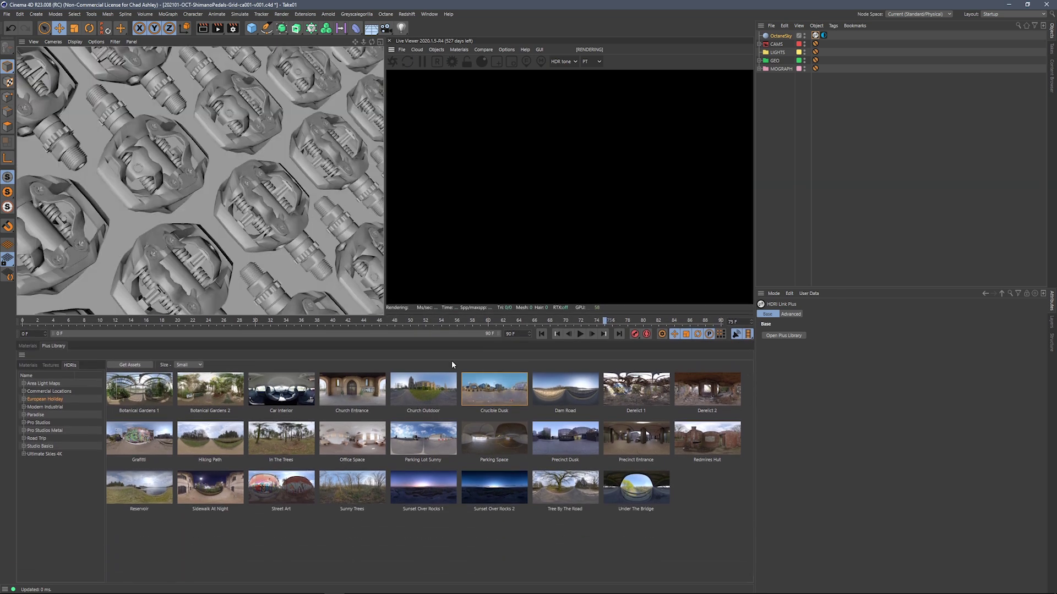
Step: Browse Commercial Locations, European Holiday, Paradise, Pro Studios, Pro Studios Metal, then Road Trip HDRIs
click(54, 391)
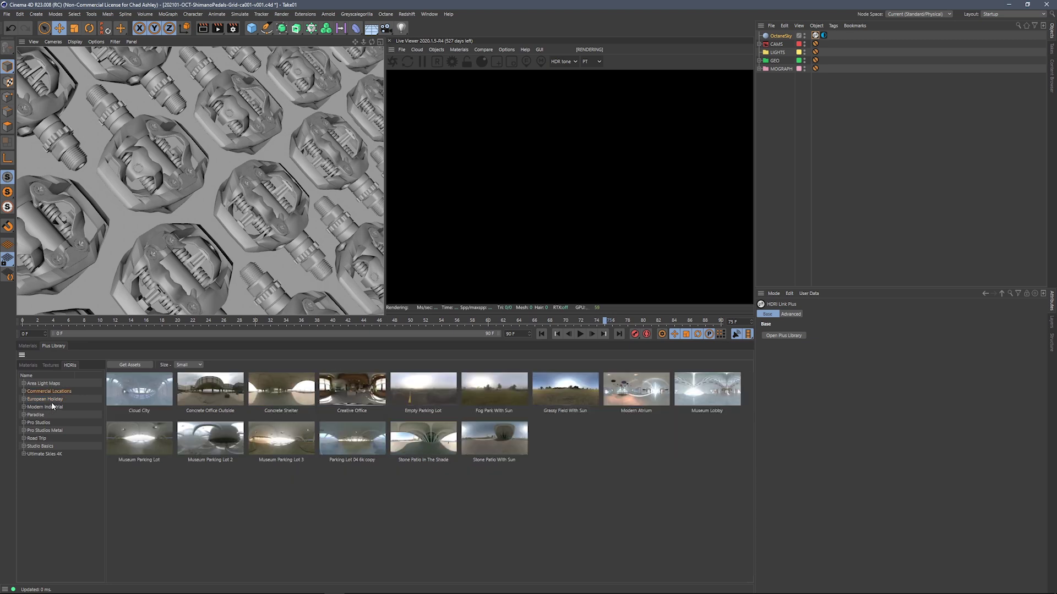
click(51, 400)
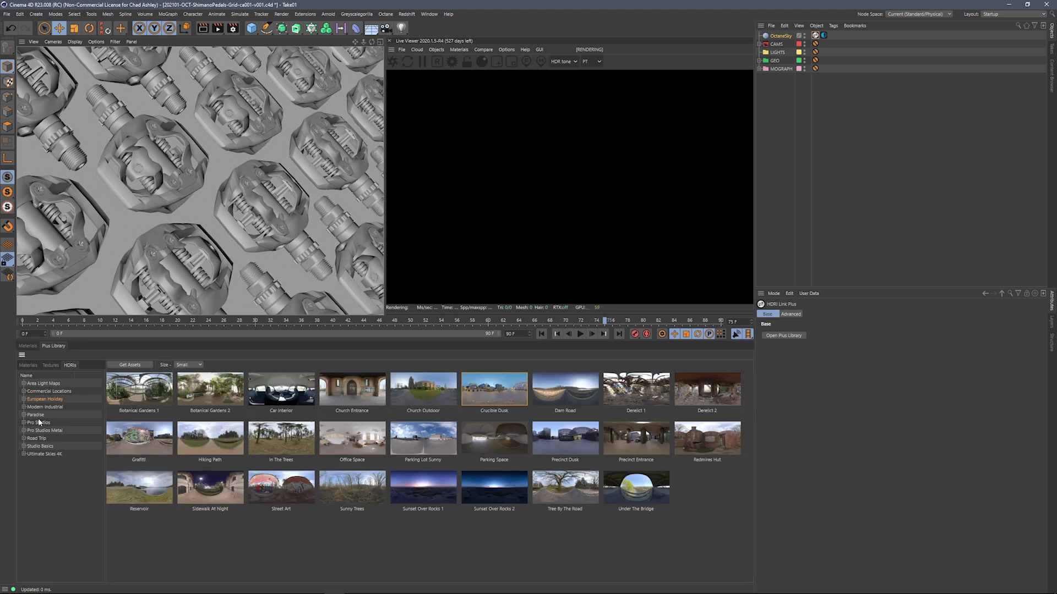
click(38, 416)
click(39, 423)
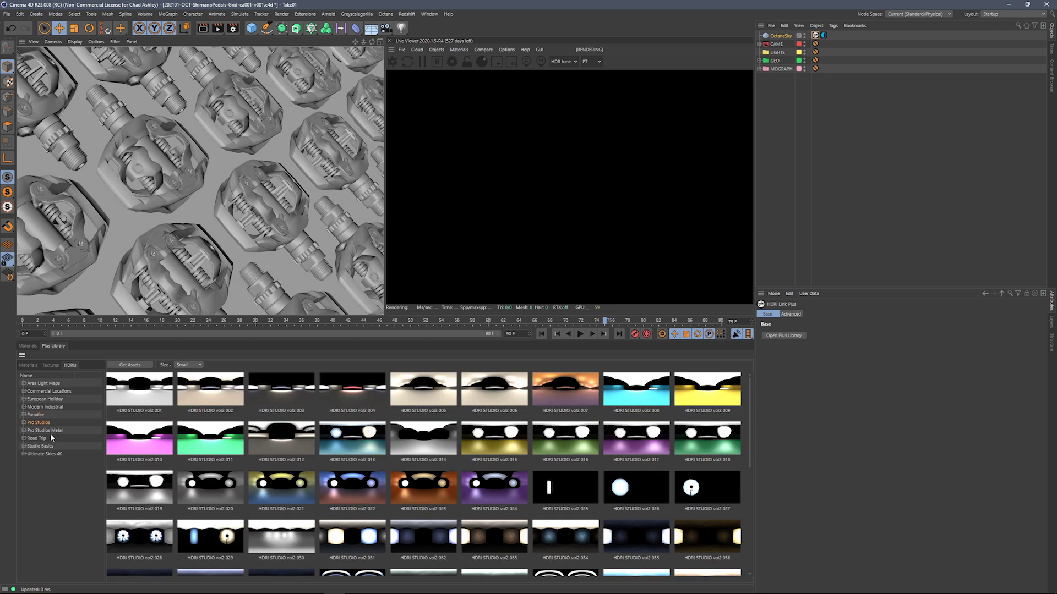
click(48, 431)
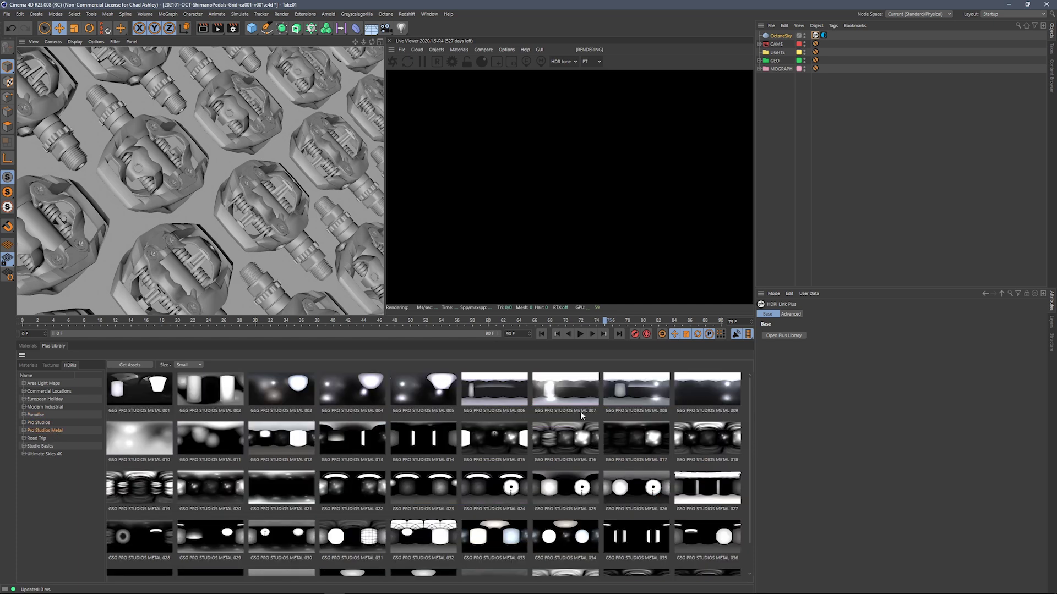
click(38, 438)
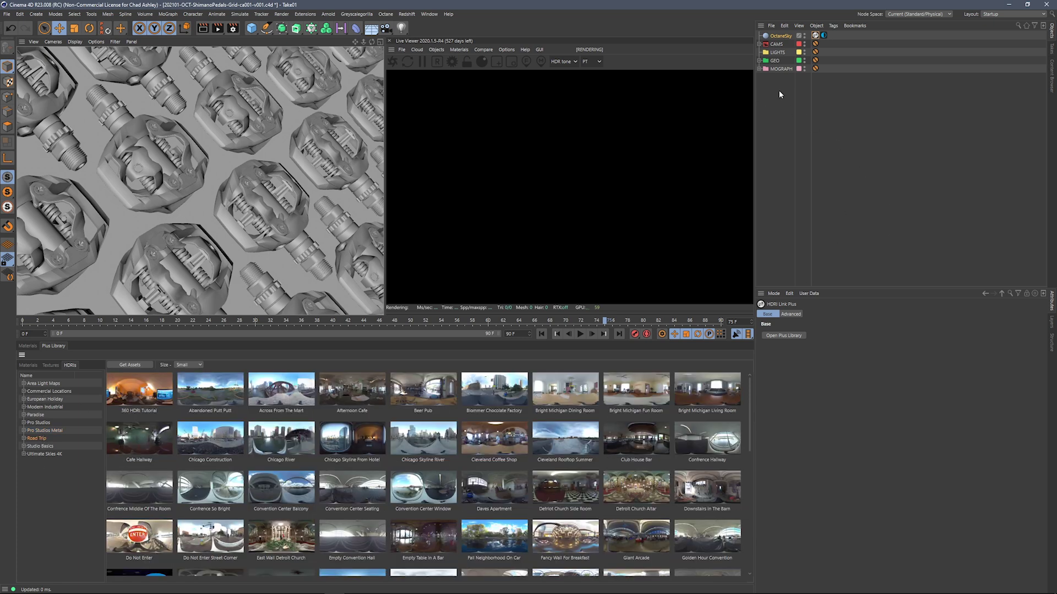
click(393, 62)
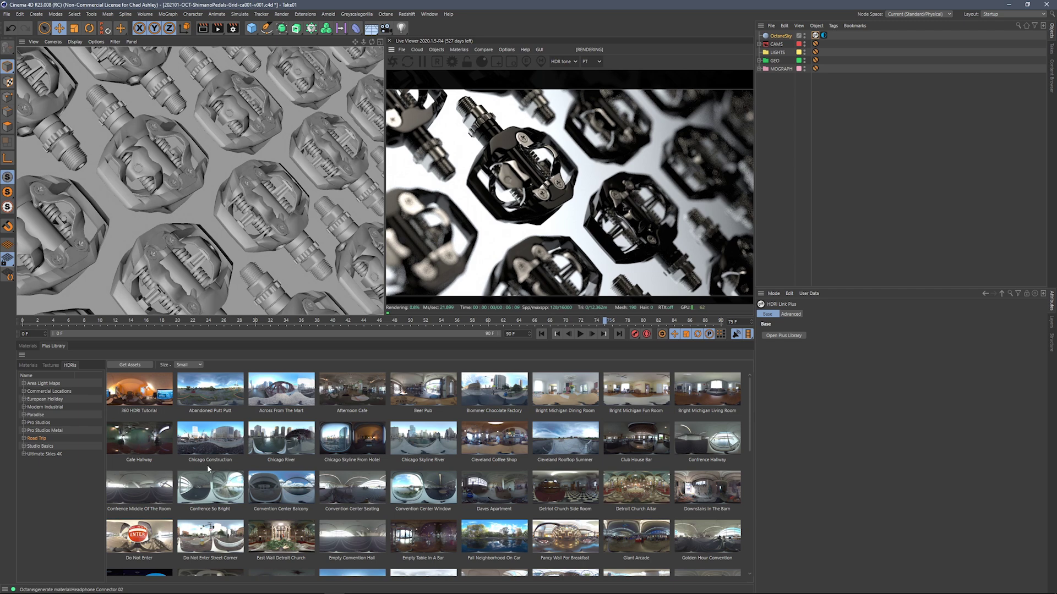
Step: Link the Three Softboxes Studio HDRI to the tag and set its Advanced Resolution to Preview
mouse_move(490, 396)
mouse_down()
mouse_move(769, 477)
mouse_move(816, 36)
mouse_up()
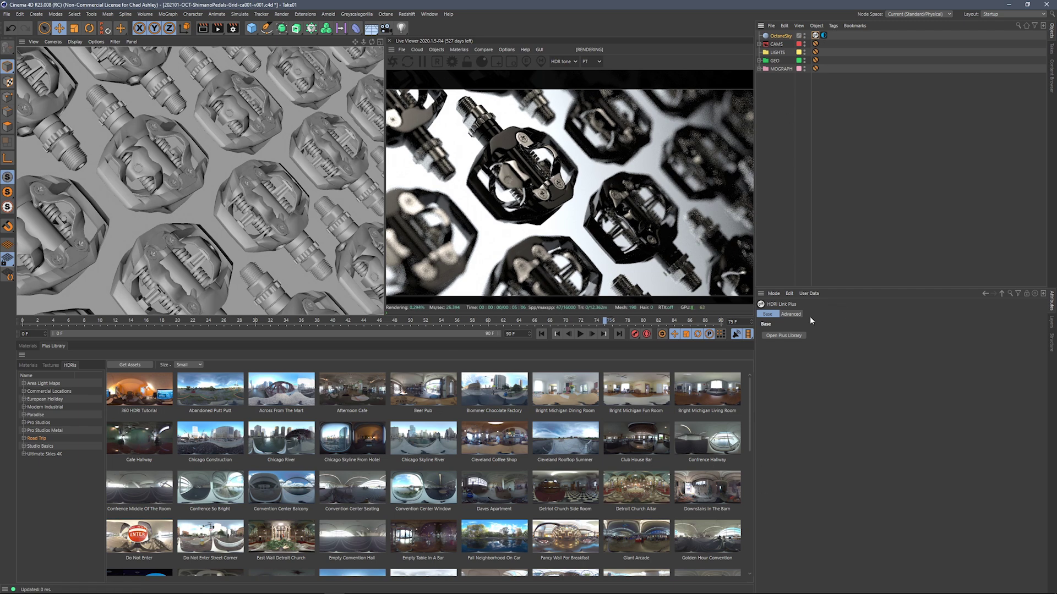
click(791, 313)
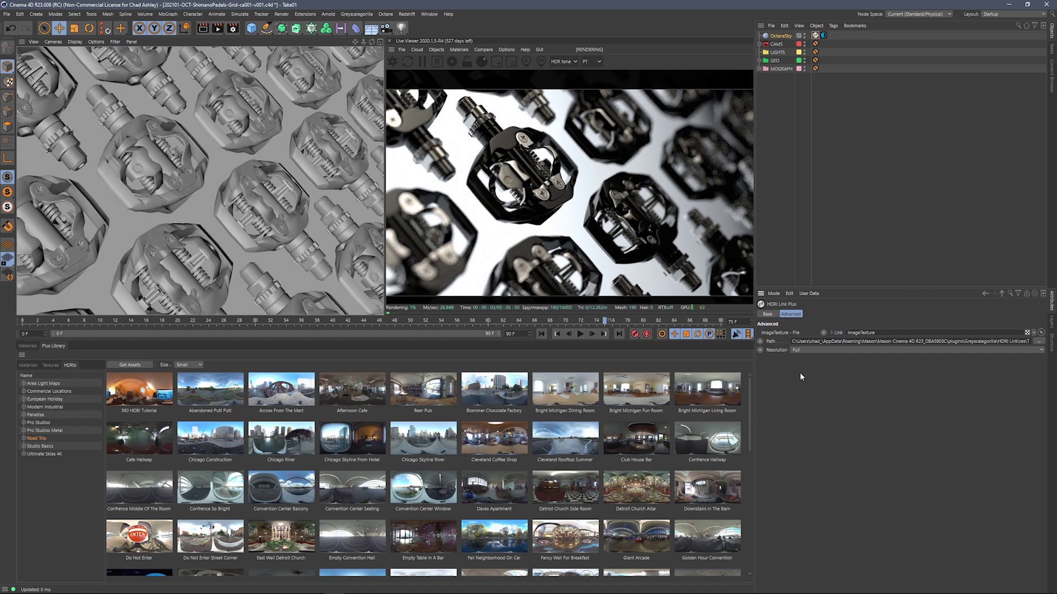
click(800, 350)
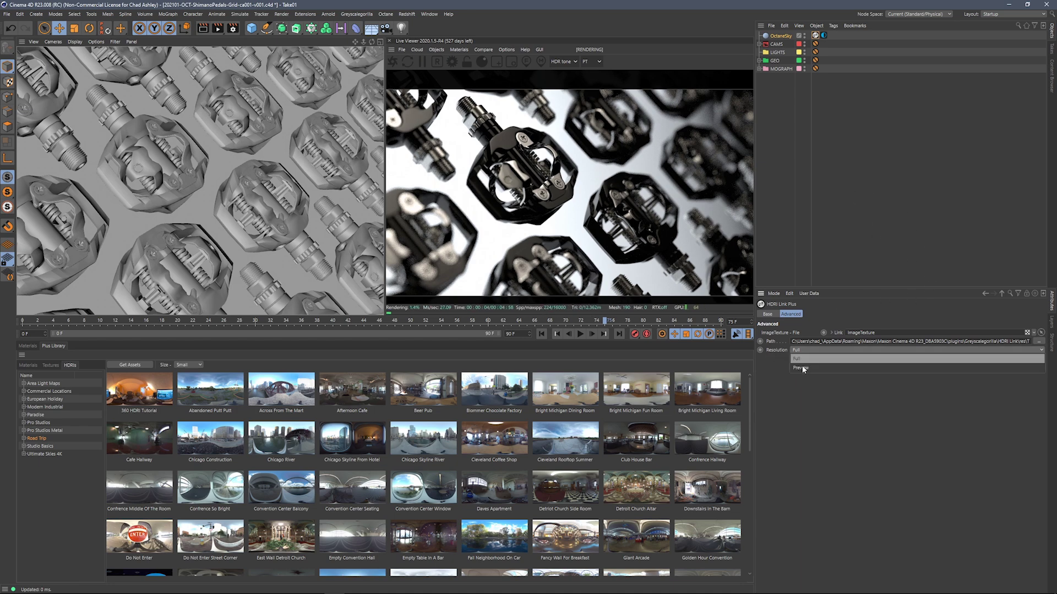
click(801, 368)
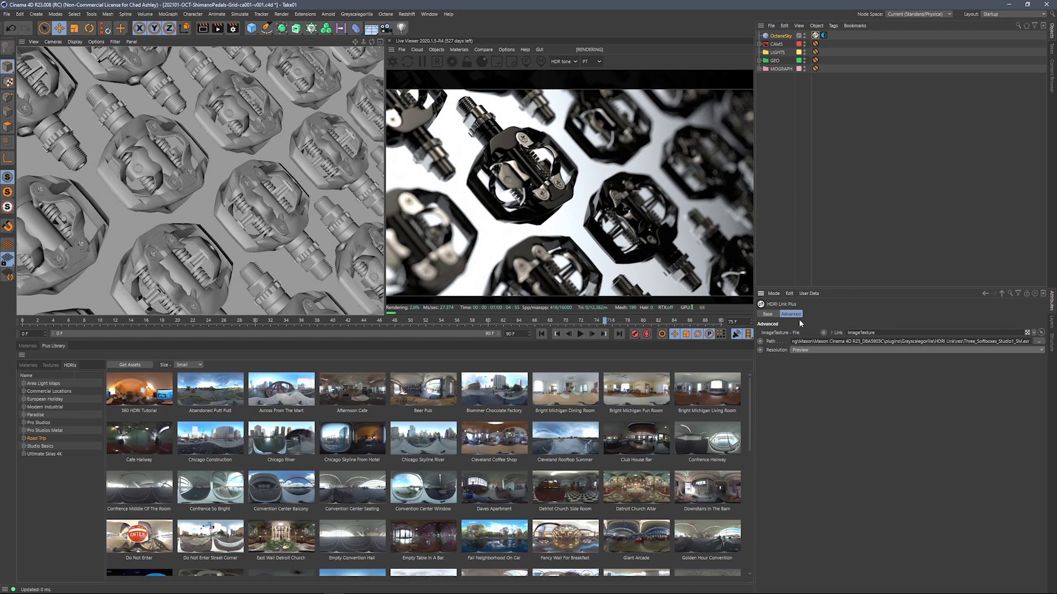
click(778, 350)
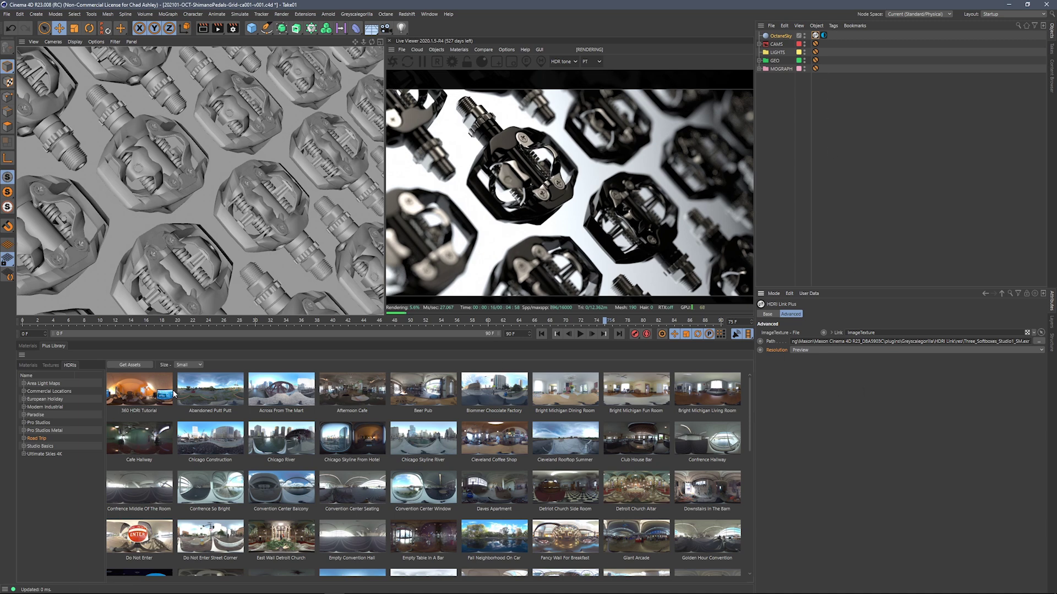
Step: Try the Abandoned Putt Putt, Convention Center Seating and Confrence Hallway Road Trip HDRIs
click(221, 394)
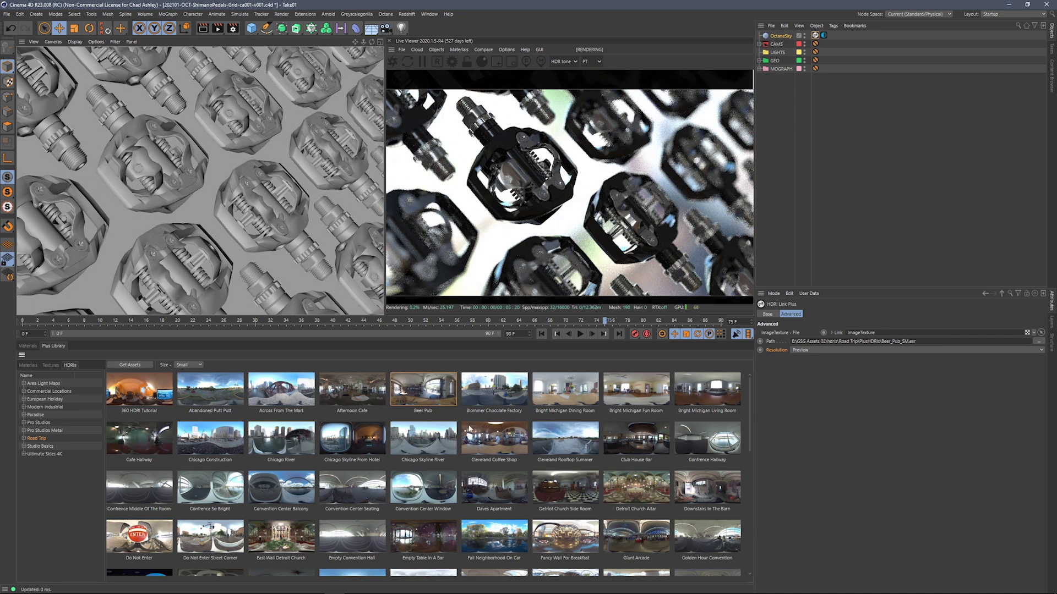
click(347, 494)
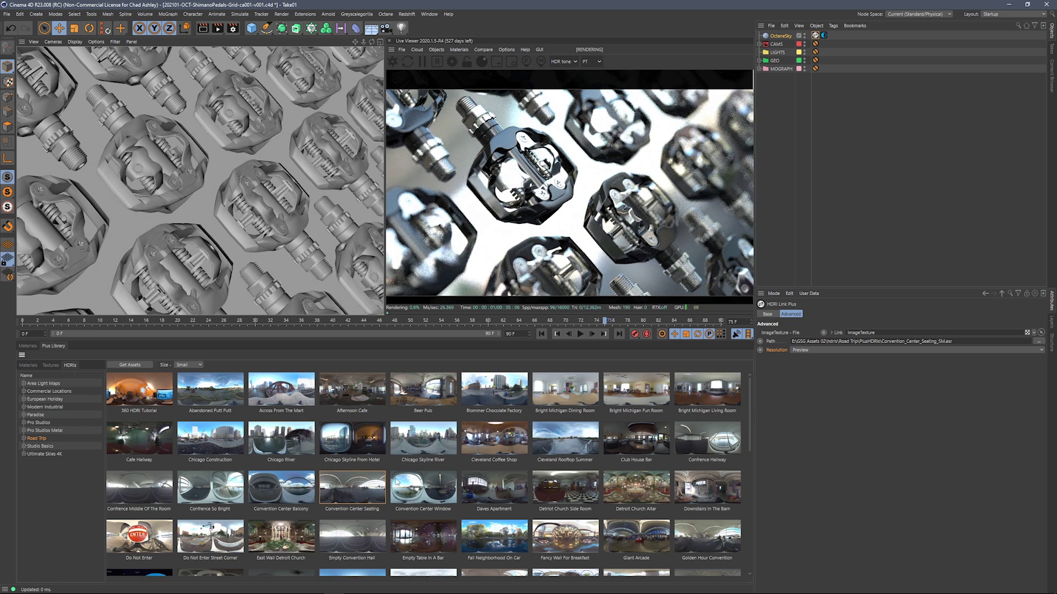
click(700, 441)
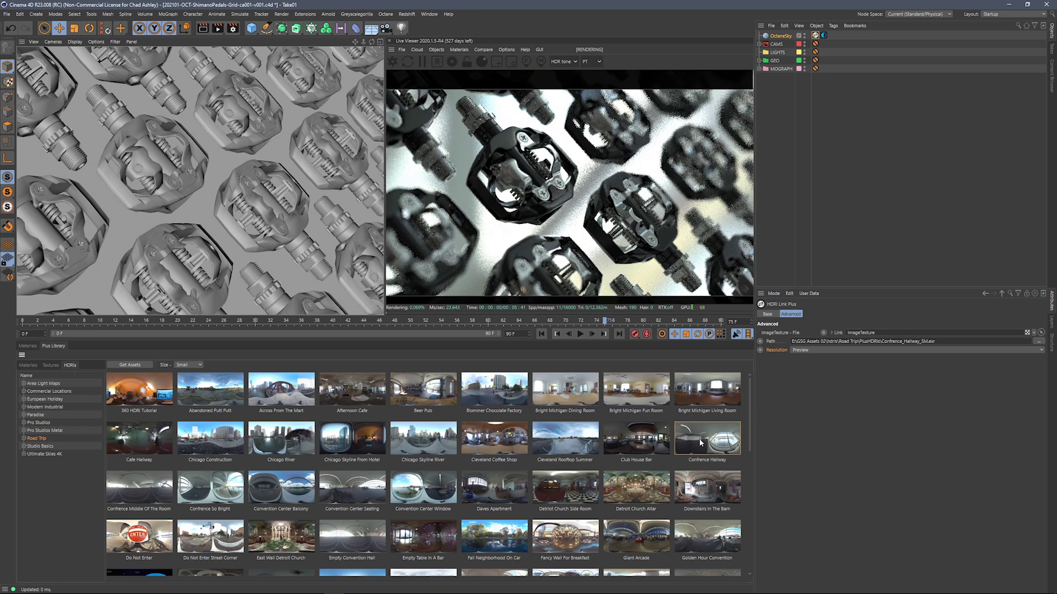
Step: Try Modern Industrial 010 and 013, settle on Modern Industrial 009, and select OctaneSky
click(50, 406)
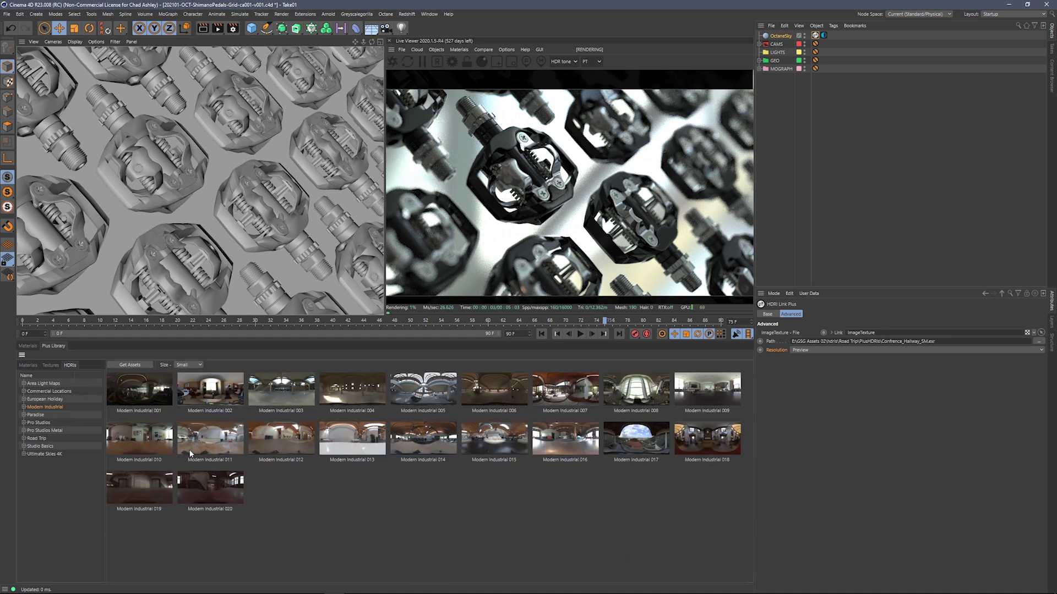
click(145, 448)
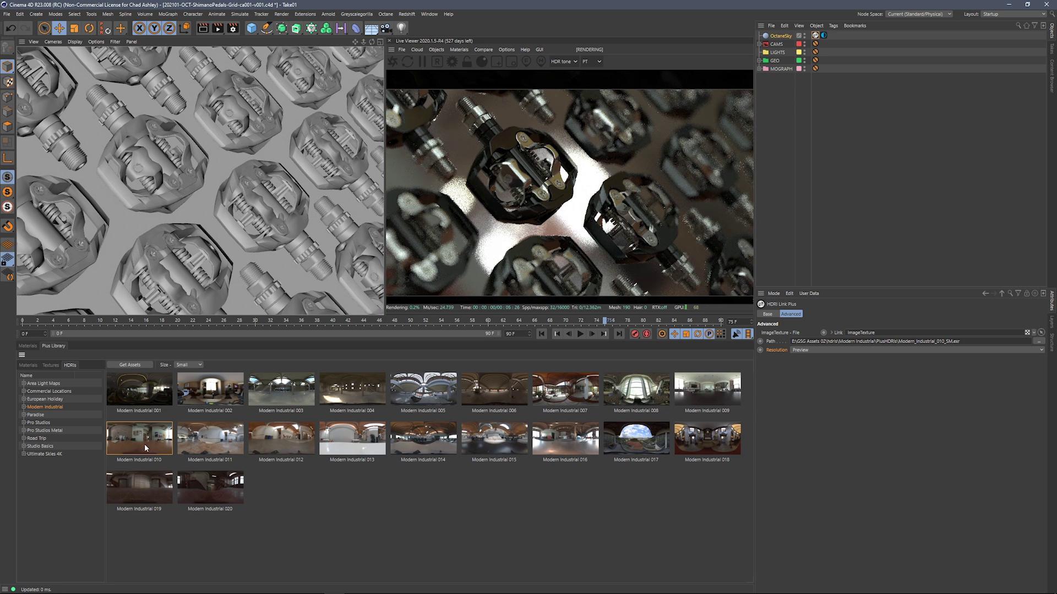
click(363, 437)
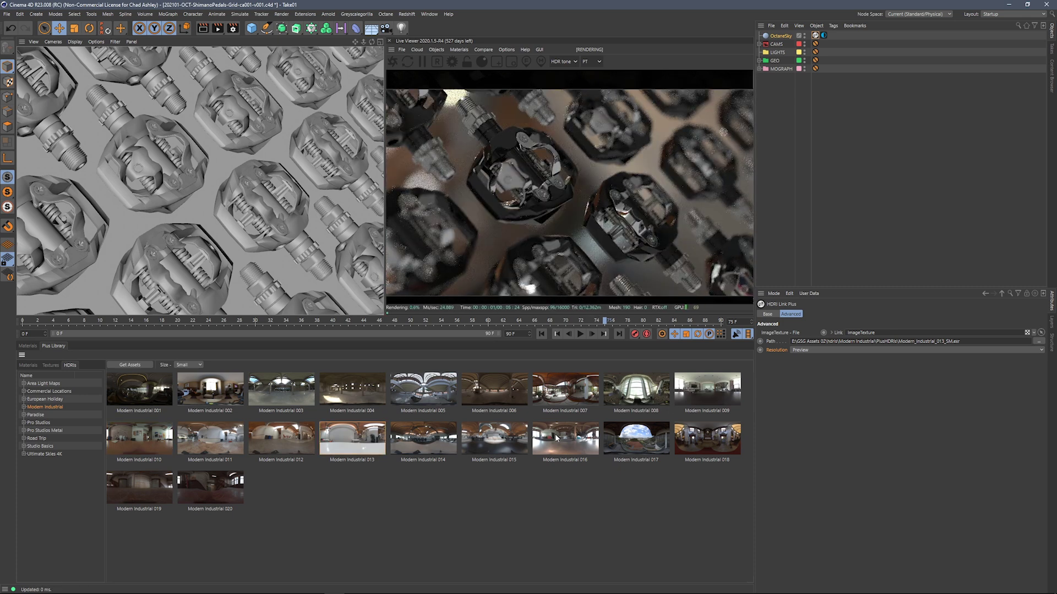
click(719, 391)
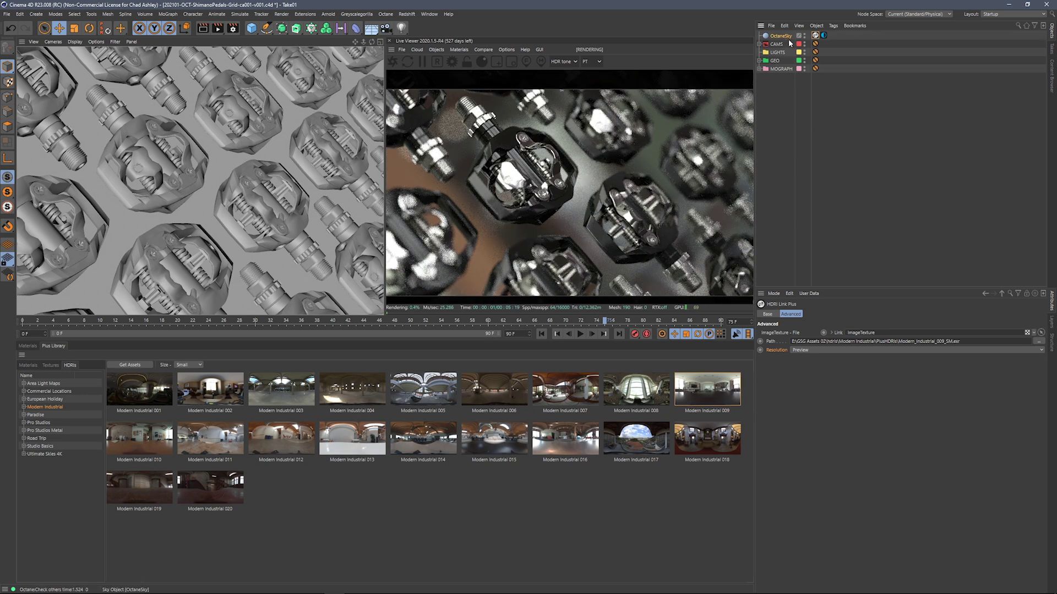
click(781, 36)
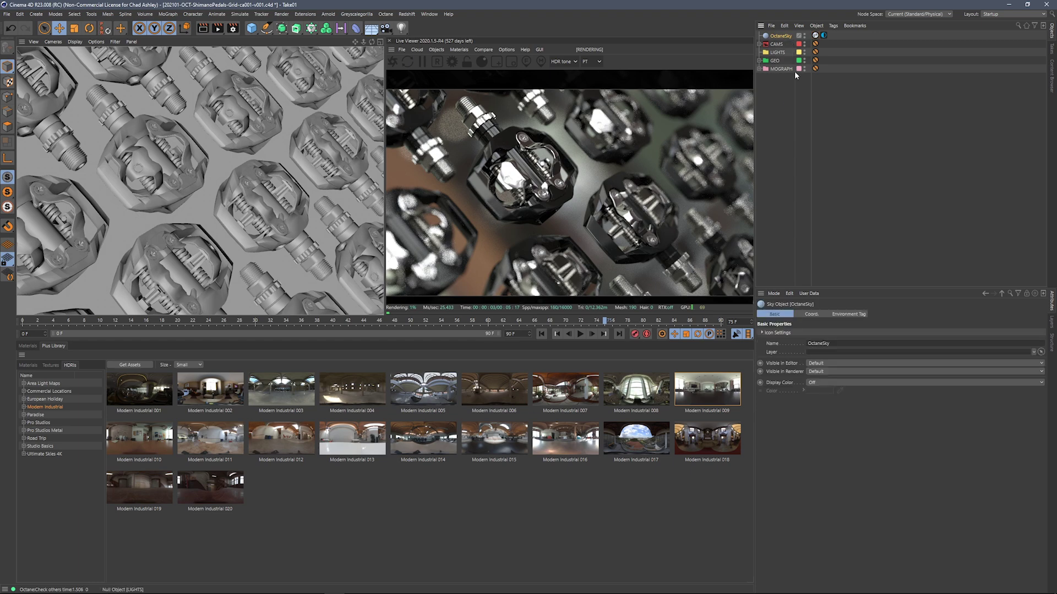
Step: Rotate OctaneSky's heading to 72° and try Pro Studios Metal 043 and 032, settling on 020
click(813, 313)
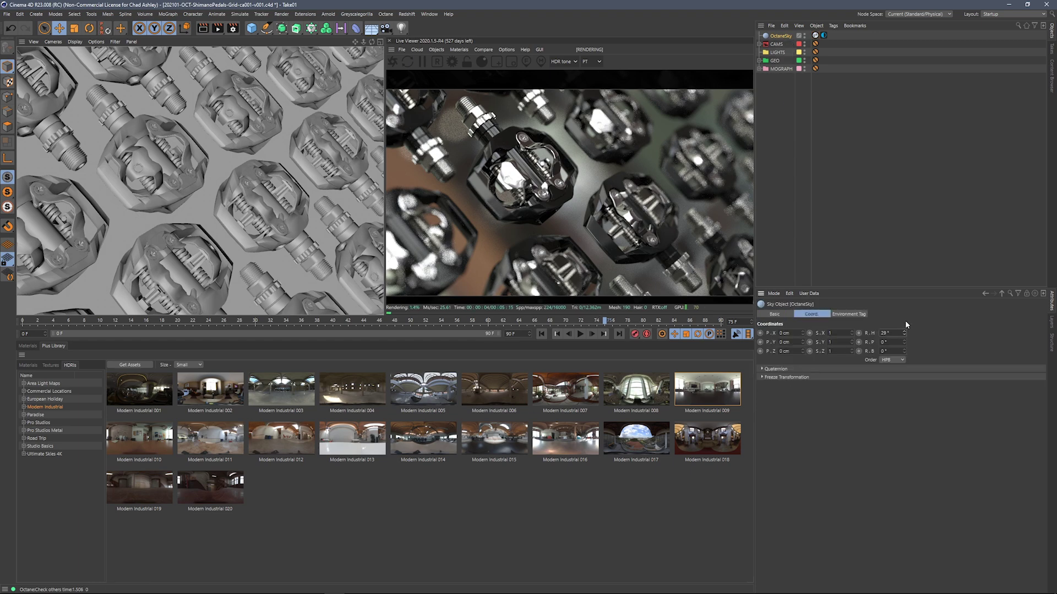
drag(903, 333, 907, 330)
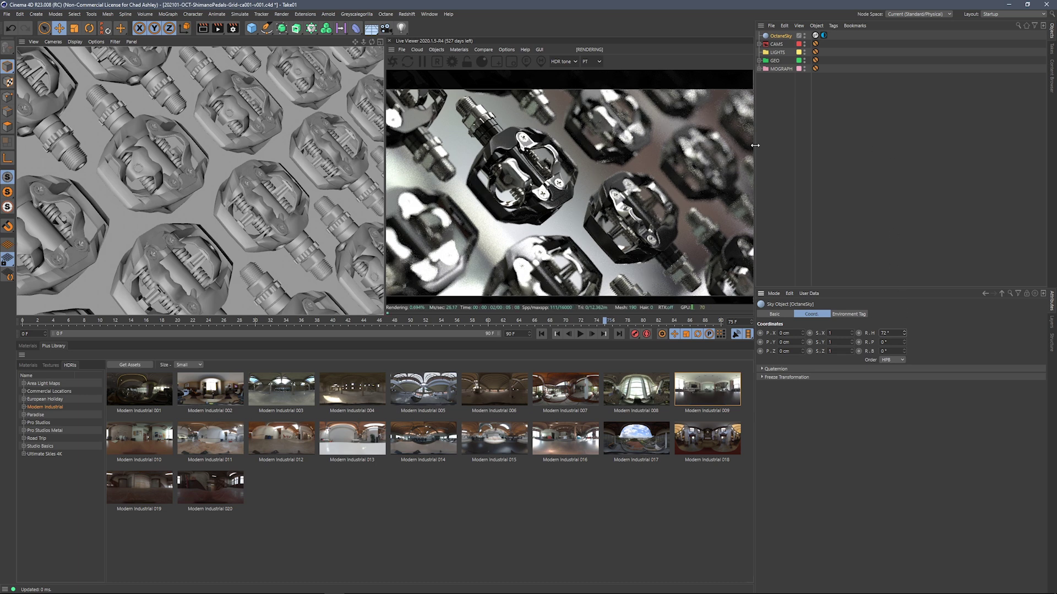
click(49, 430)
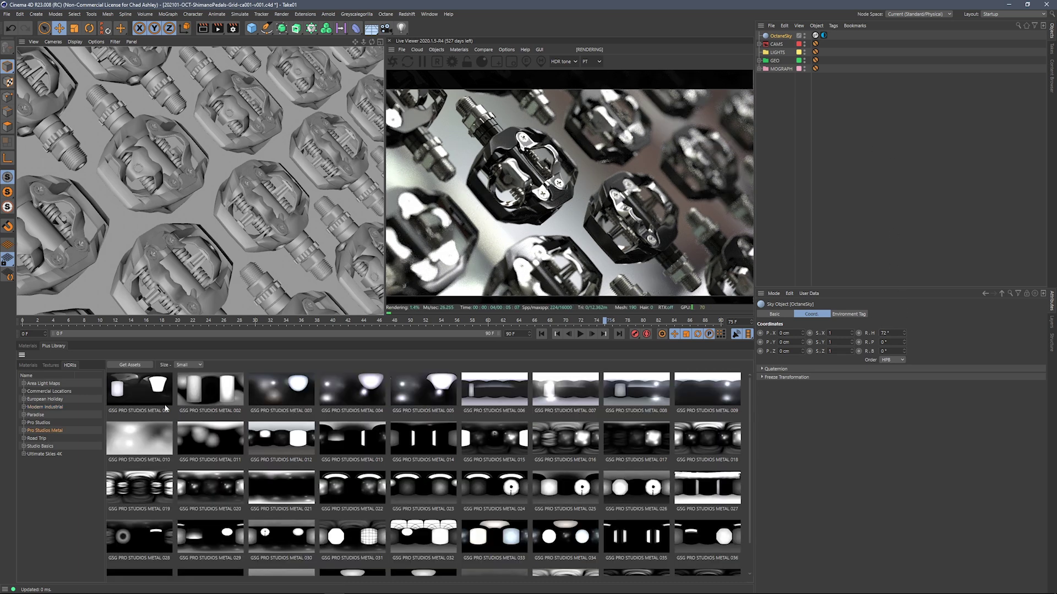
drag(750, 427, 752, 456)
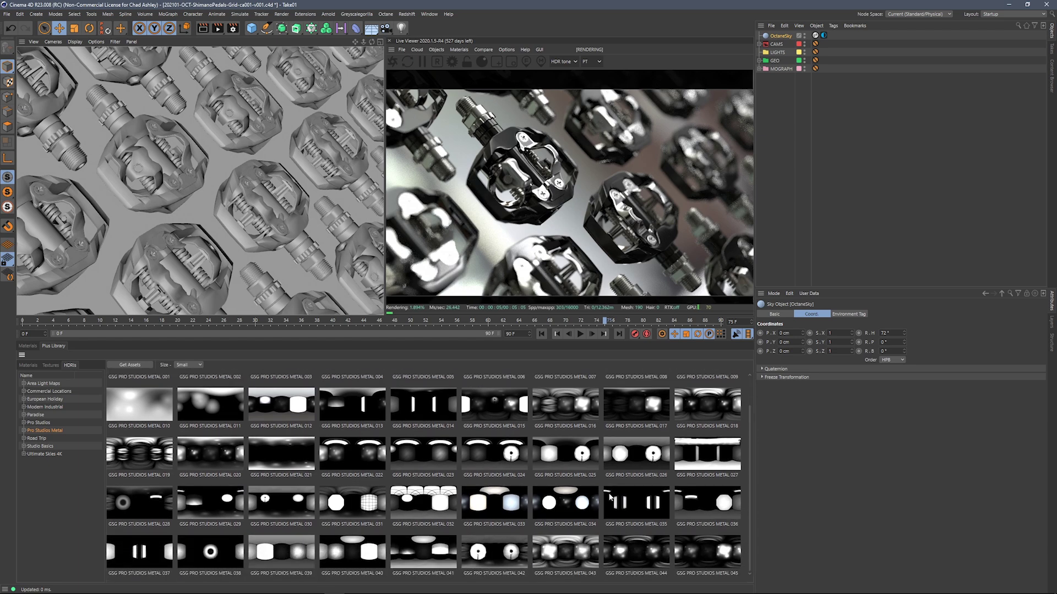
double_click(562, 543)
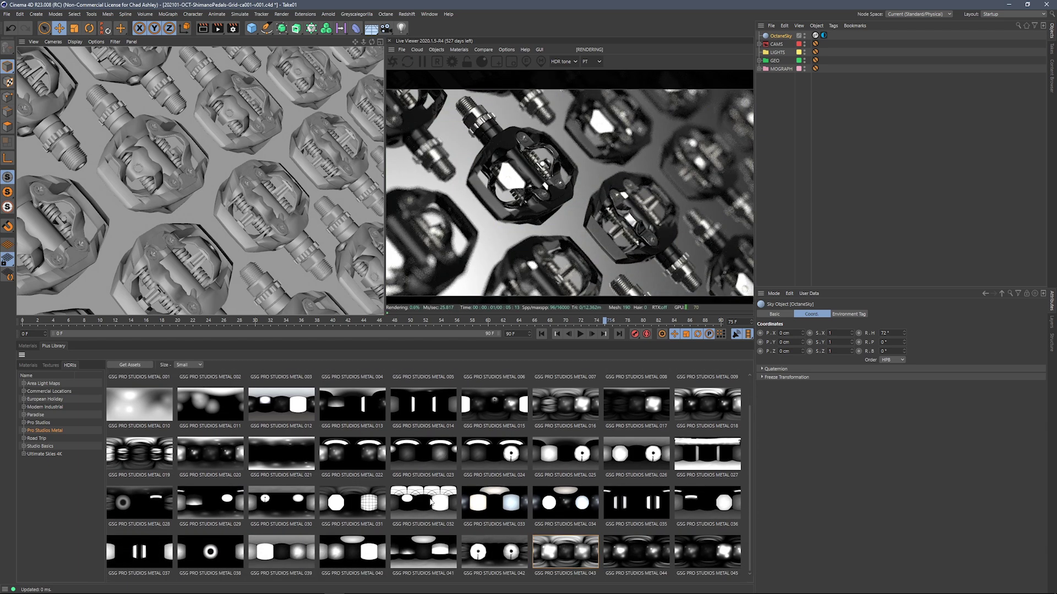
double_click(434, 503)
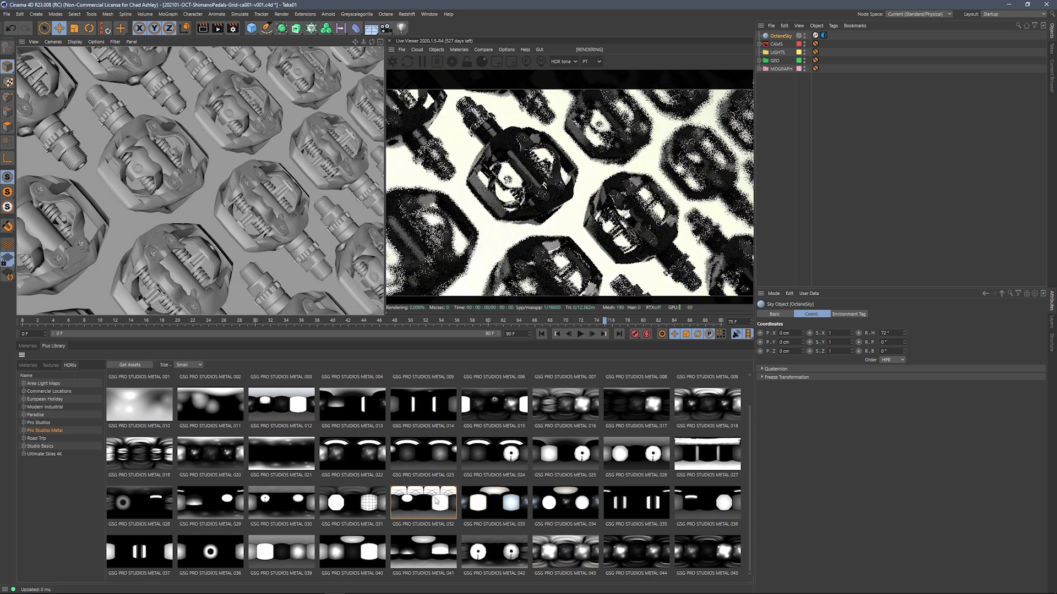
double_click(215, 454)
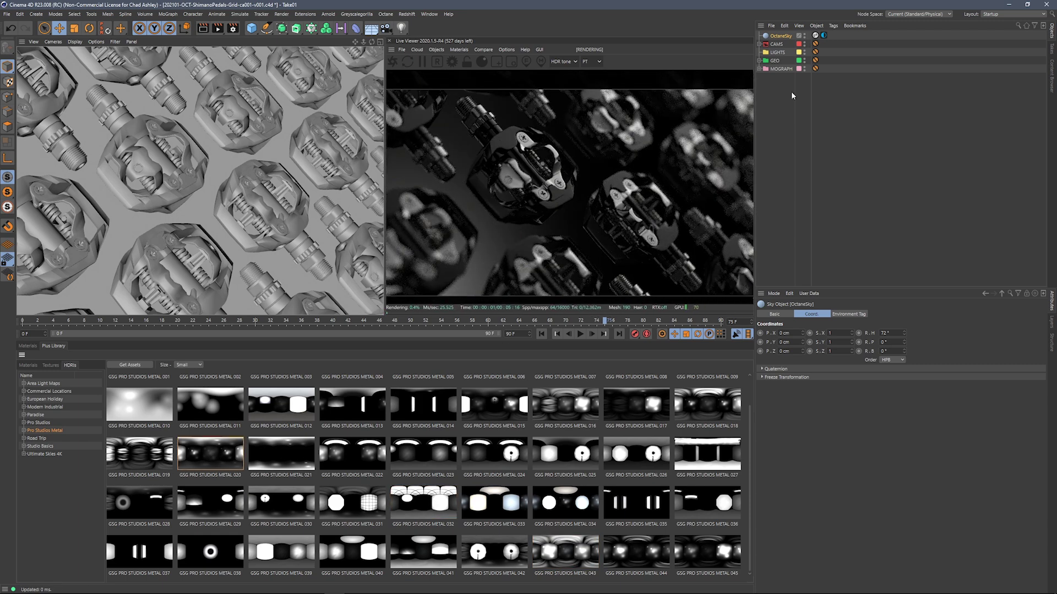
click(822, 36)
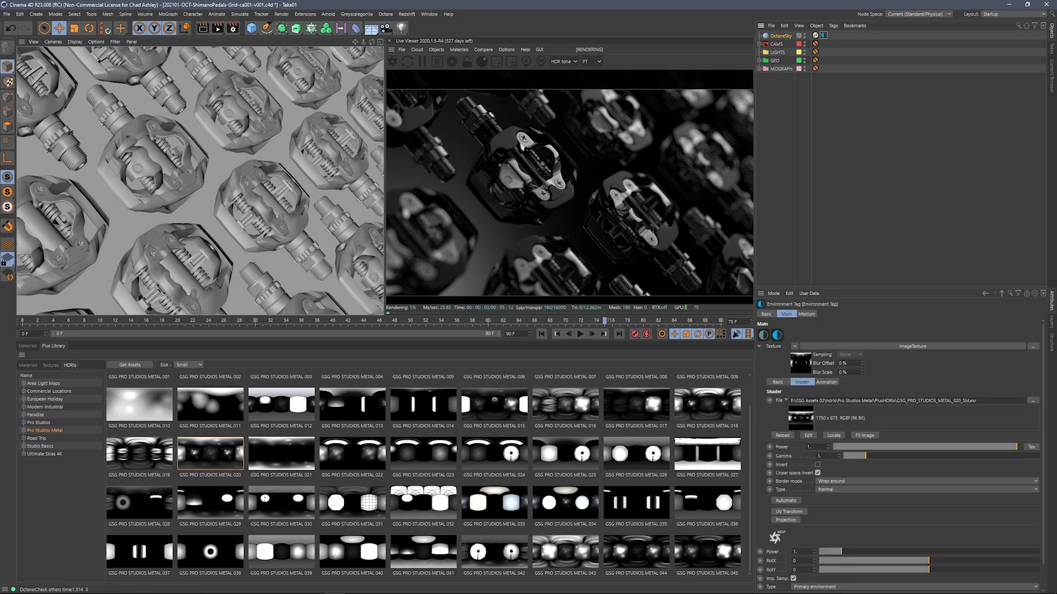
Step: Try environment Power values of 2 and 0.5, finally settling on 2.5
click(808, 447)
text(2)
key(Return)
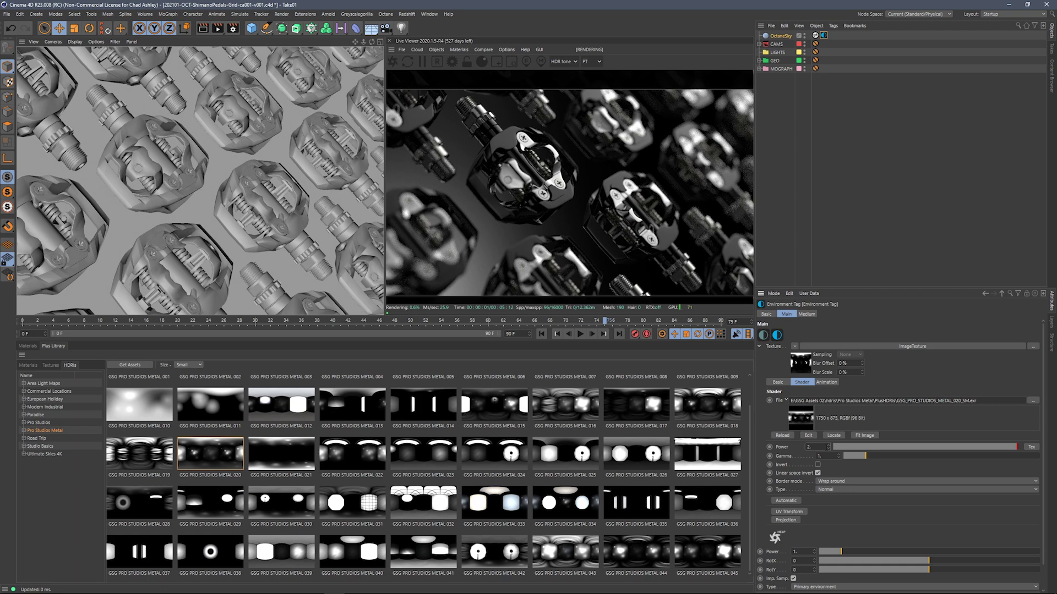
key(Return)
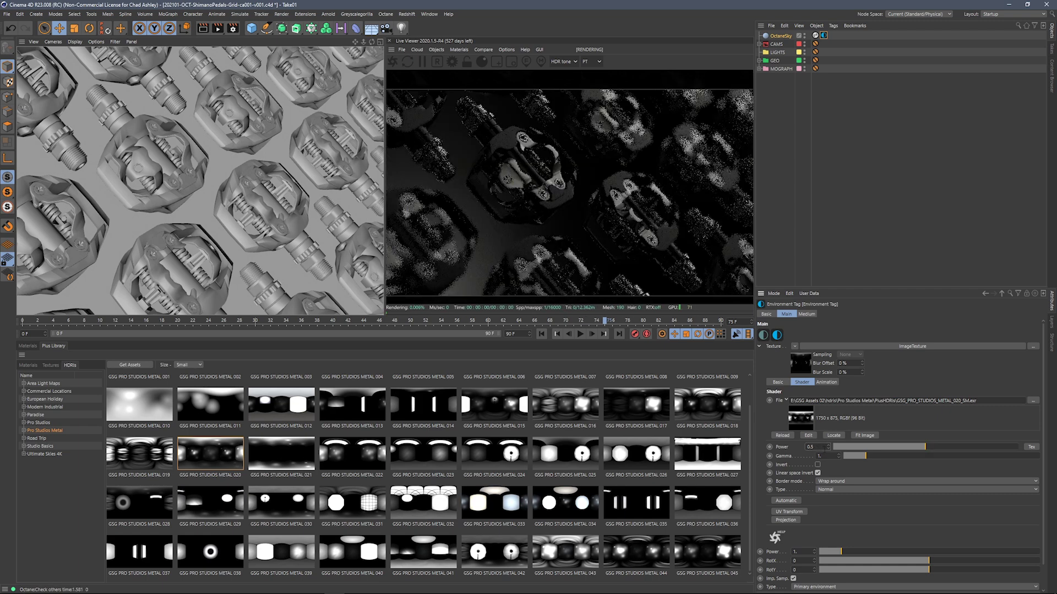
text(.5)
key(Return)
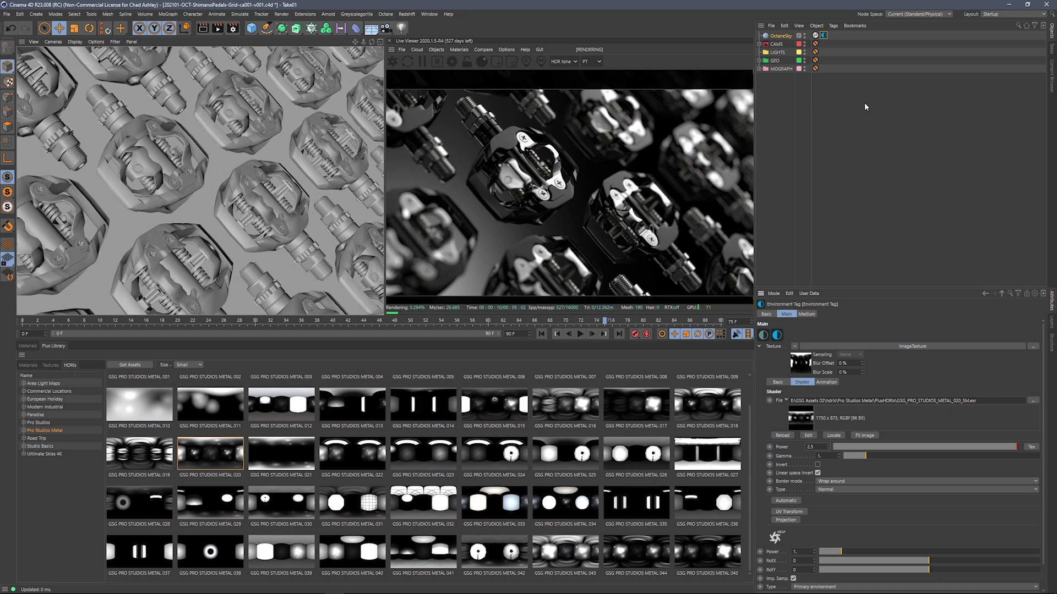
Step: Delete the HDRI Link Plus tag from OctaneSky, keeping the Pro Studios Metal 020 lighting at power 2.5
click(815, 35)
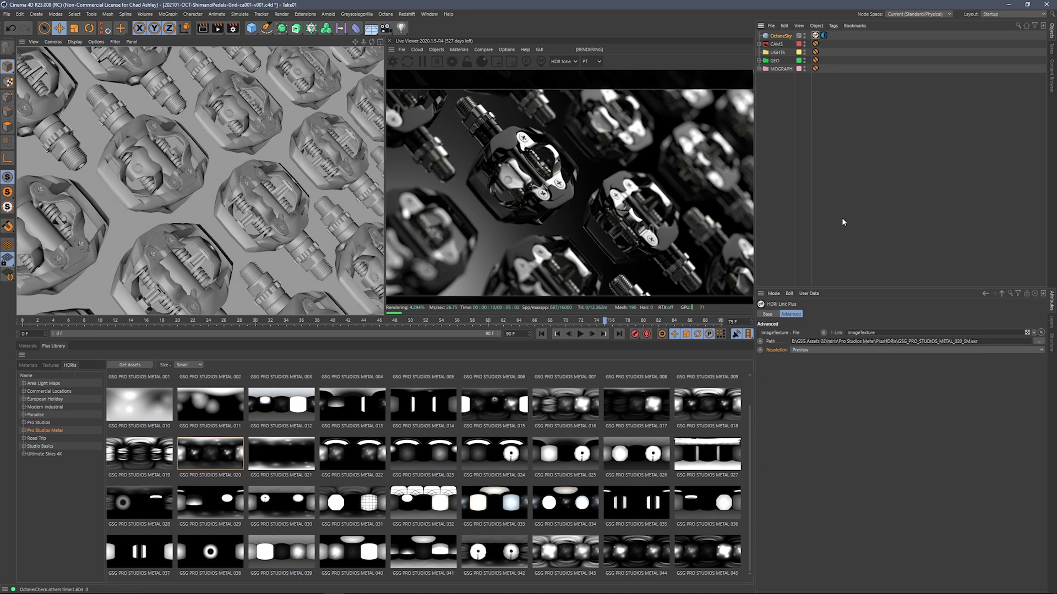
key(Delete)
click(815, 36)
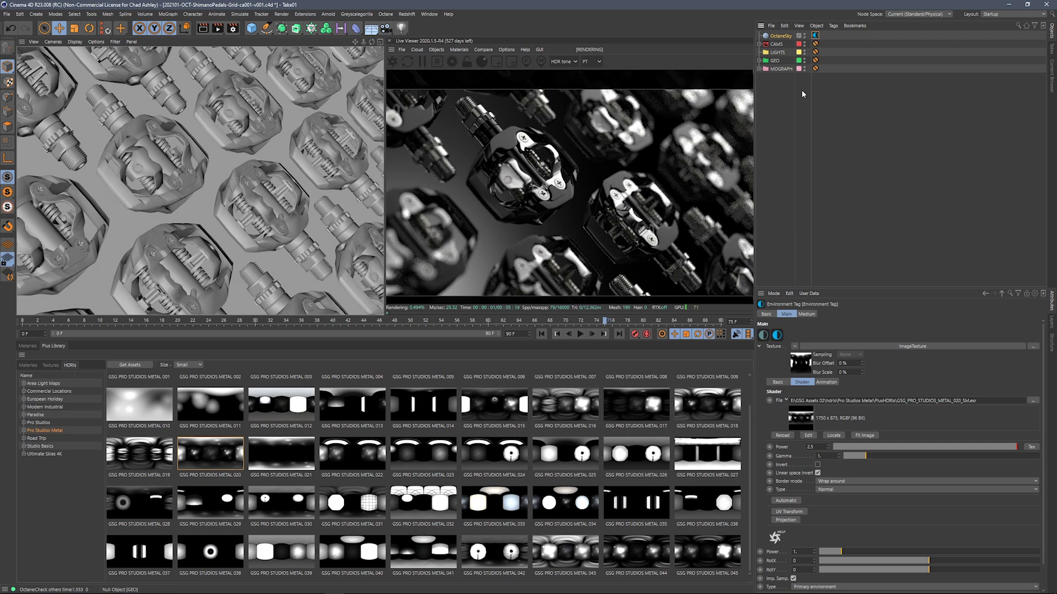